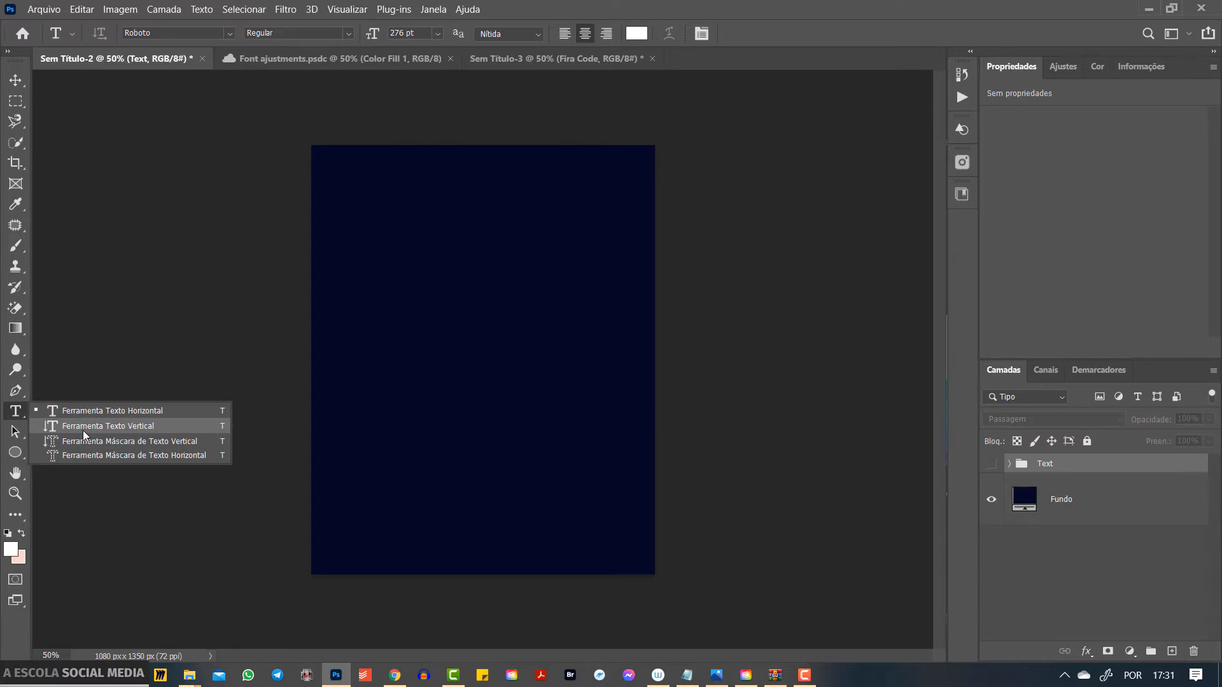
# - Add a vertical "Lorem Ipsum" placeholder text, set its size to 75 pt, and move it down and left within the canvas
pyautogui.click(520, 310)
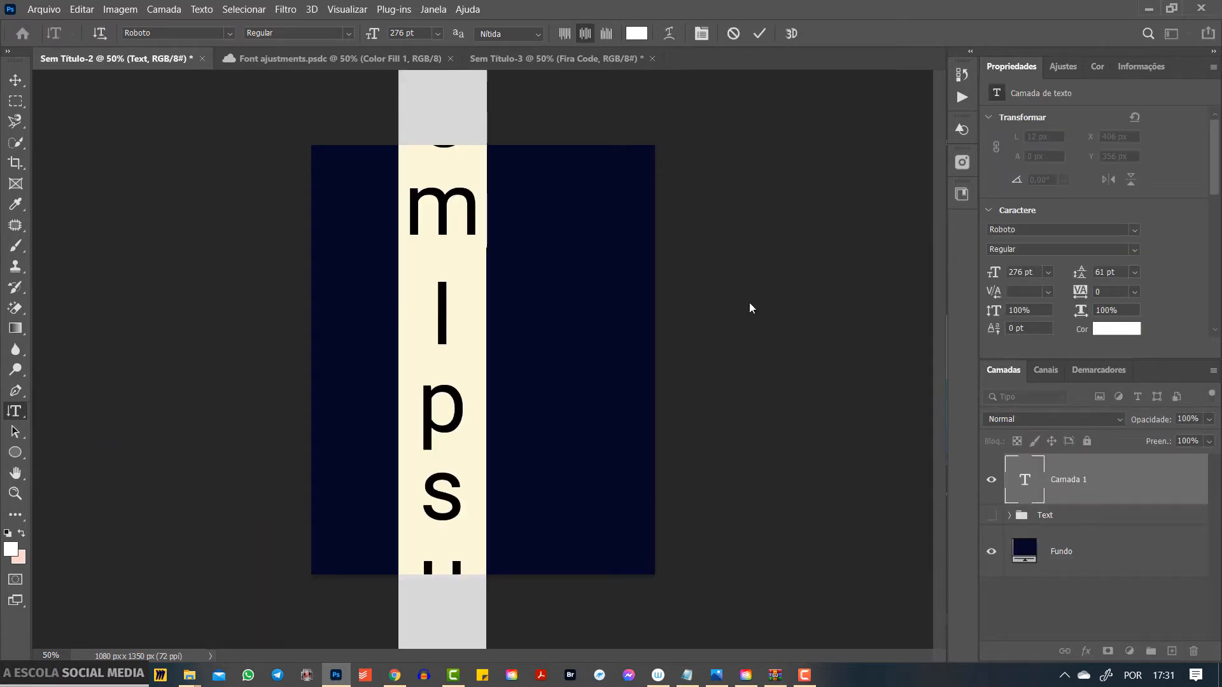
pyautogui.moveTo(994, 273); pyautogui.dragTo(793, 275)
pyautogui.click(755, 35)
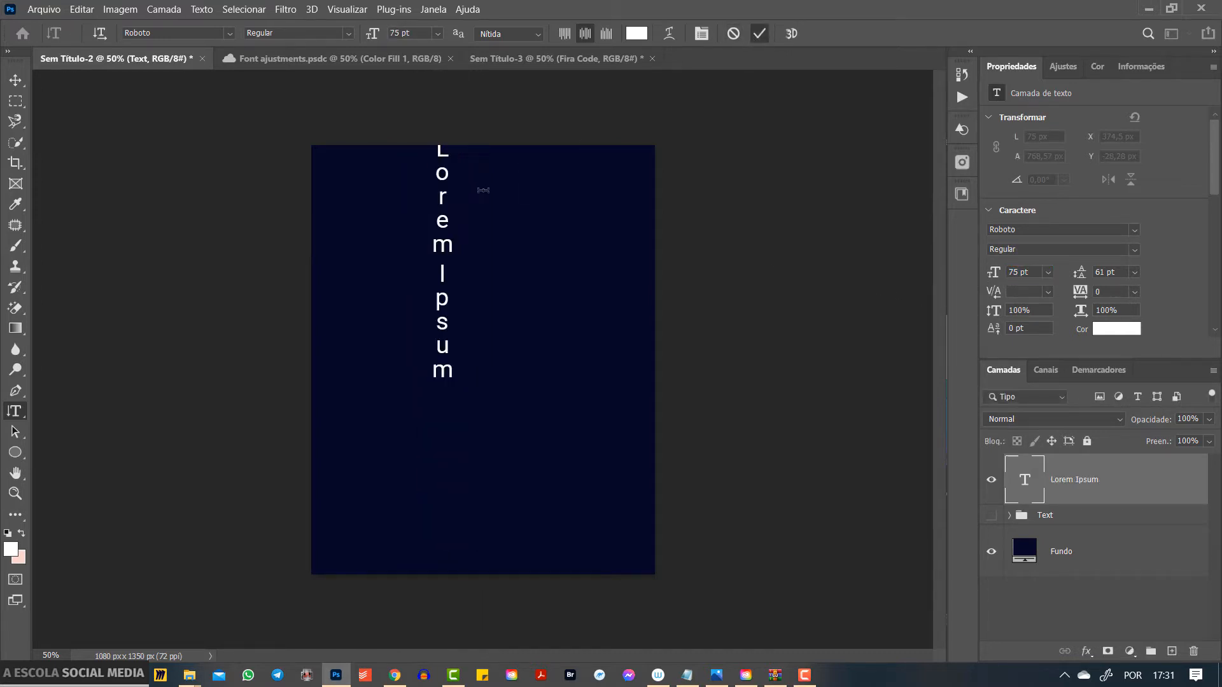
pyautogui.press('v')
pyautogui.moveTo(564, 267); pyautogui.dragTo(472, 327)
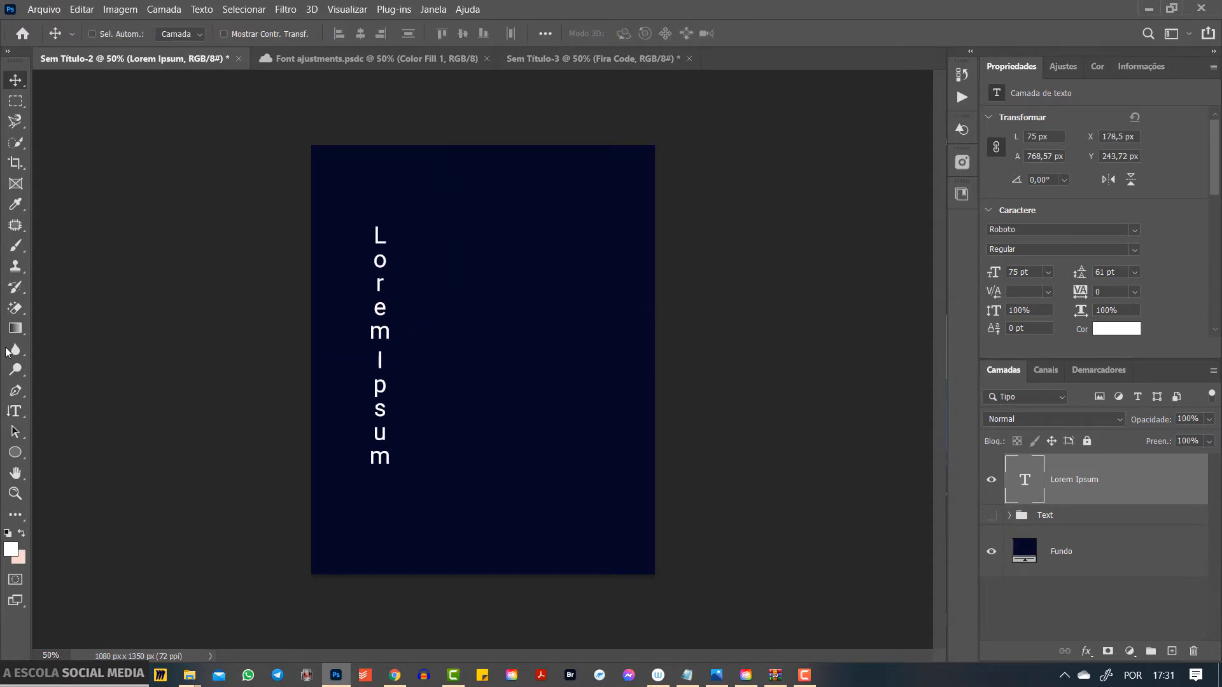
# - Add a horizontal "Lorem Ipsum" placeholder text and move it above the vertical text
pyautogui.click(23, 418)
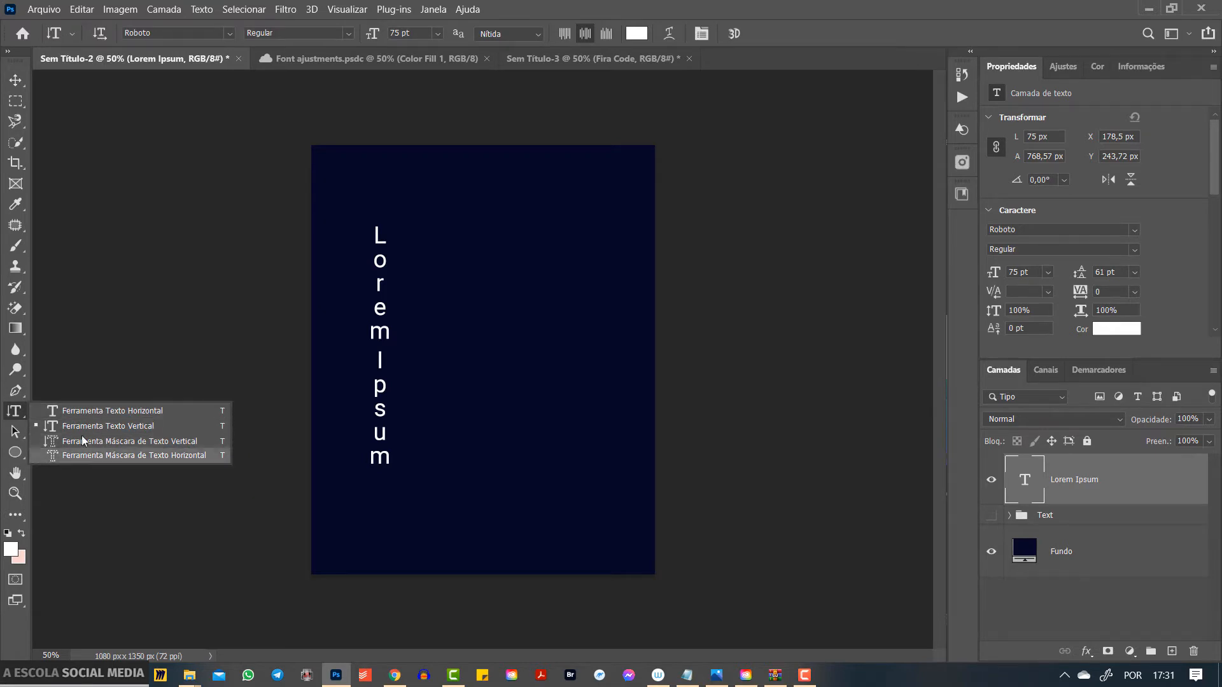
pyautogui.click(139, 410)
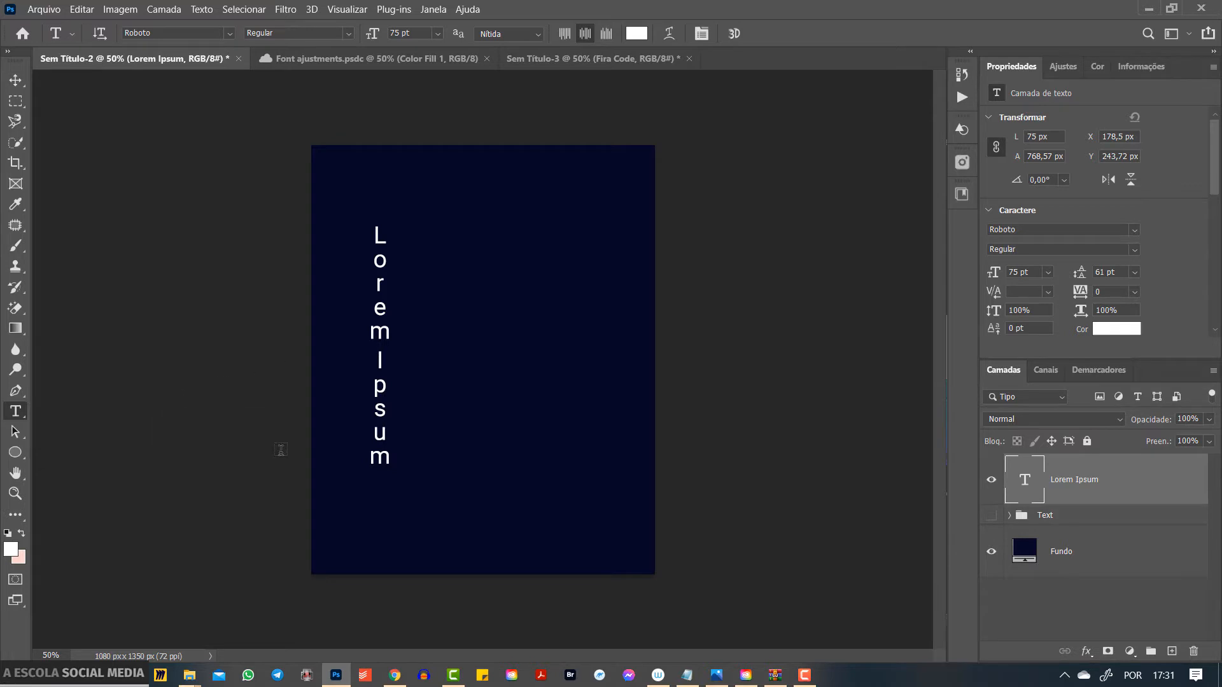
pyautogui.click(446, 243)
pyautogui.moveTo(499, 281); pyautogui.dragTo(483, 250)
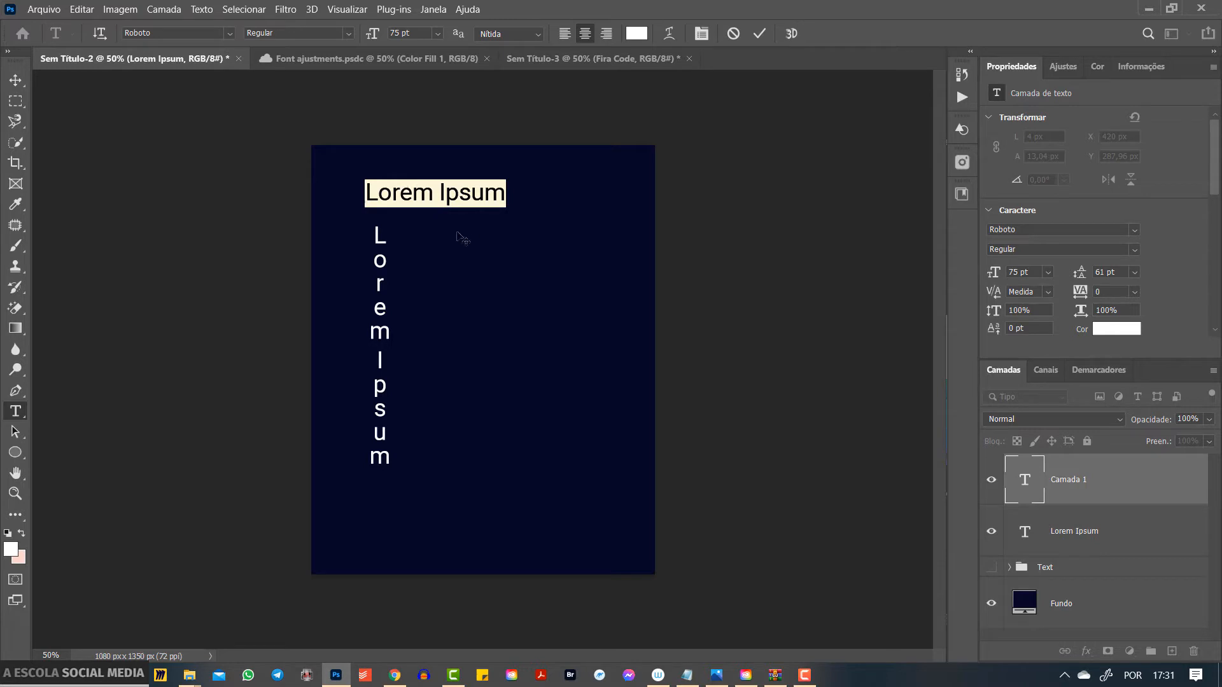
# - Delete both the horizontal and the vertical "Lorem Ipsum" text layers
pyautogui.click(1098, 488)
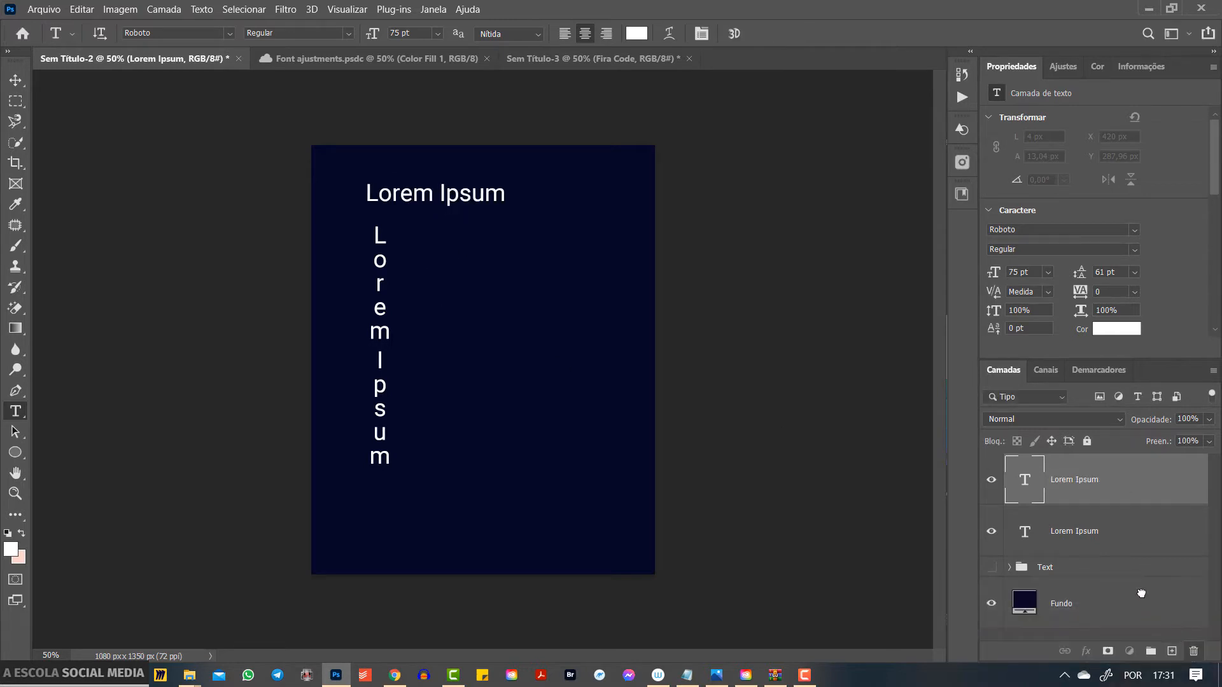
pyautogui.moveTo(1174, 629); pyautogui.dragTo(1193, 651)
pyautogui.moveTo(1079, 490); pyautogui.dragTo(1193, 651)
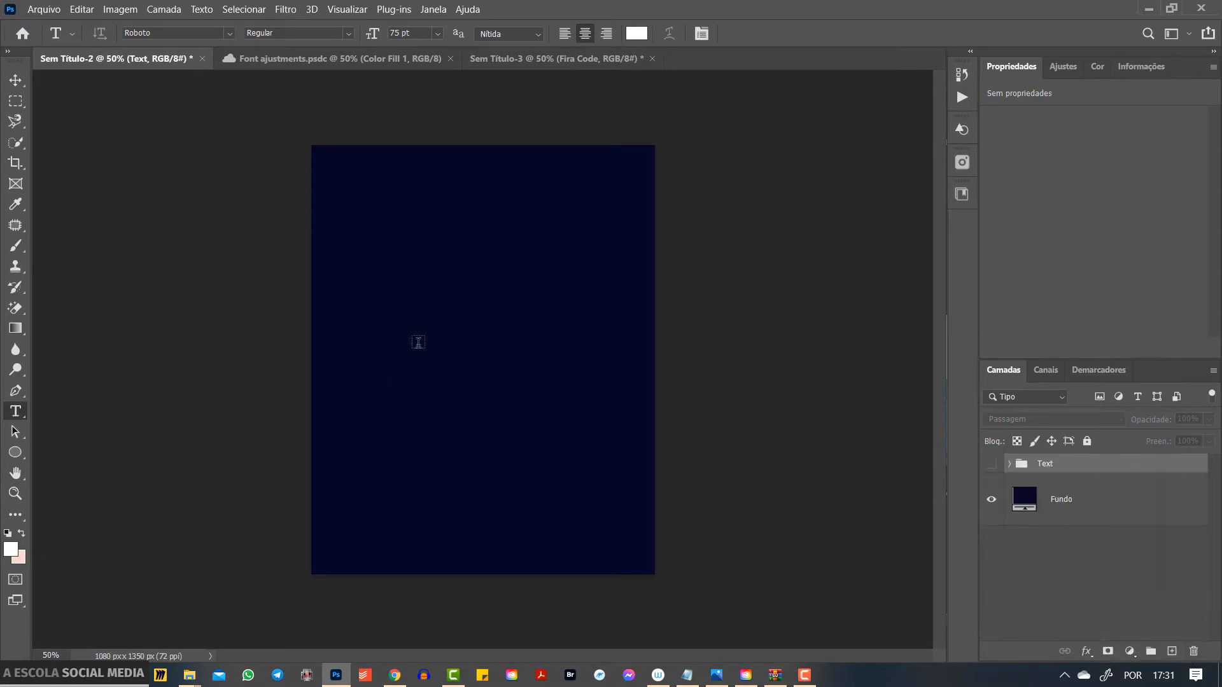
# - Add a horizontal "Lorem Ipsum" placeholder text near the canvas's upper edge and commit it
pyautogui.click(362, 211)
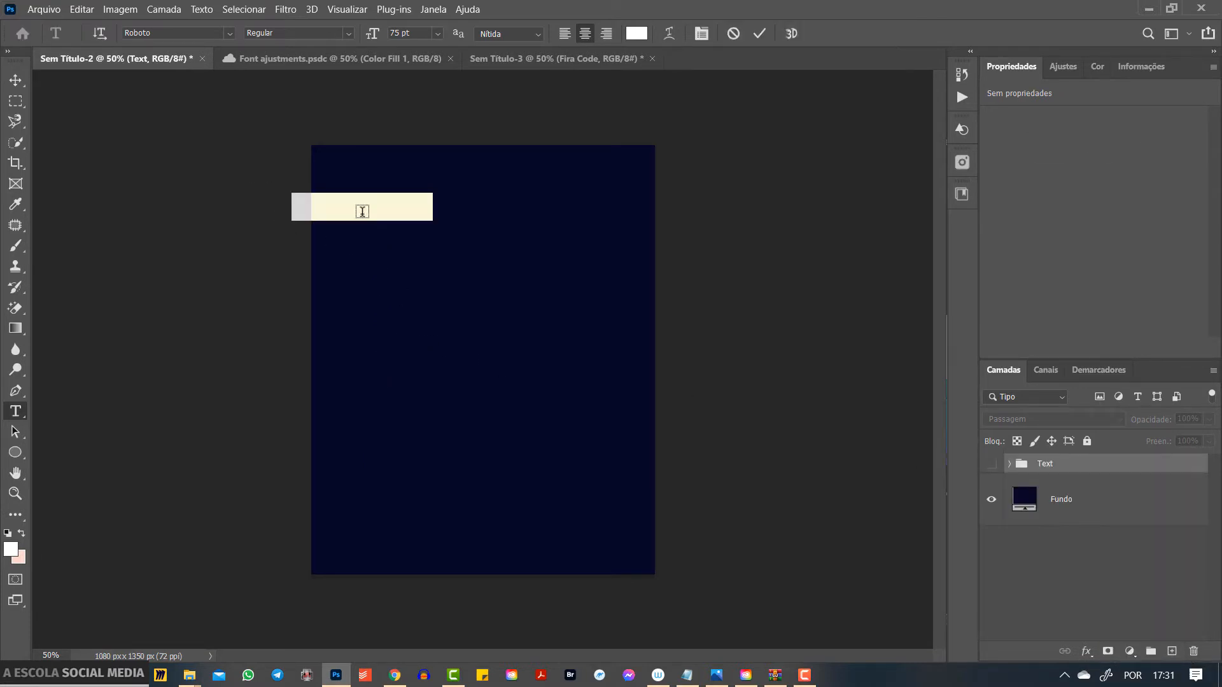
pyautogui.moveTo(407, 258); pyautogui.dragTo(500, 274)
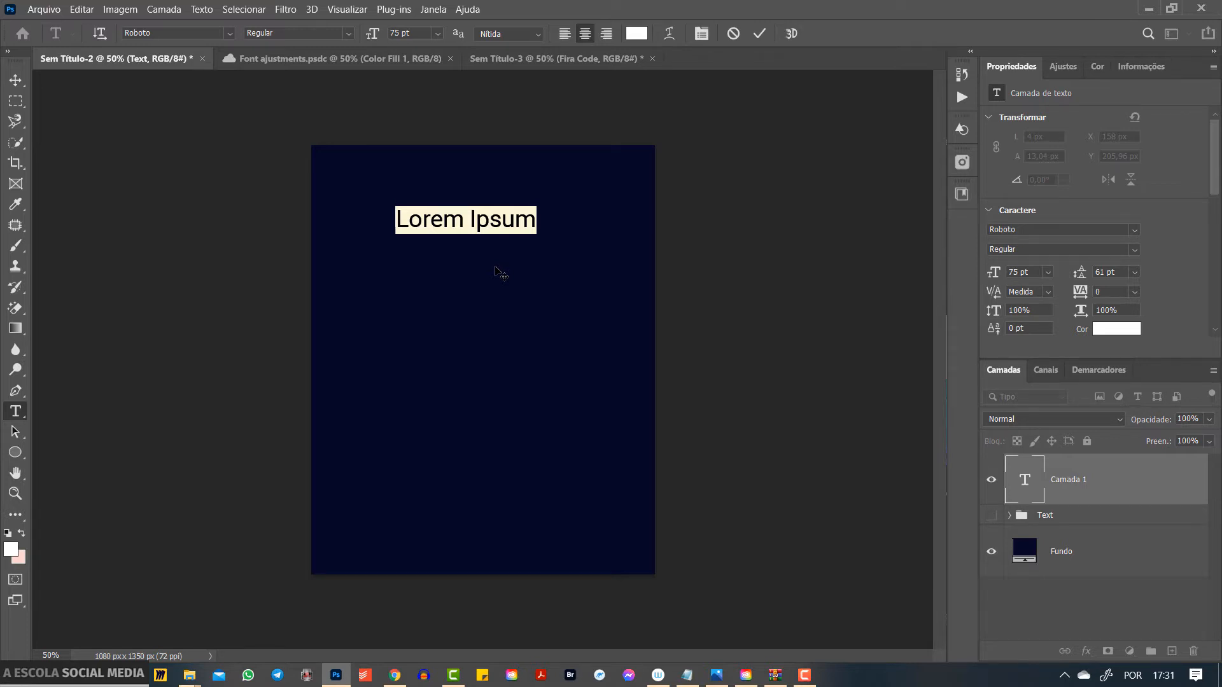
pyautogui.click(489, 219)
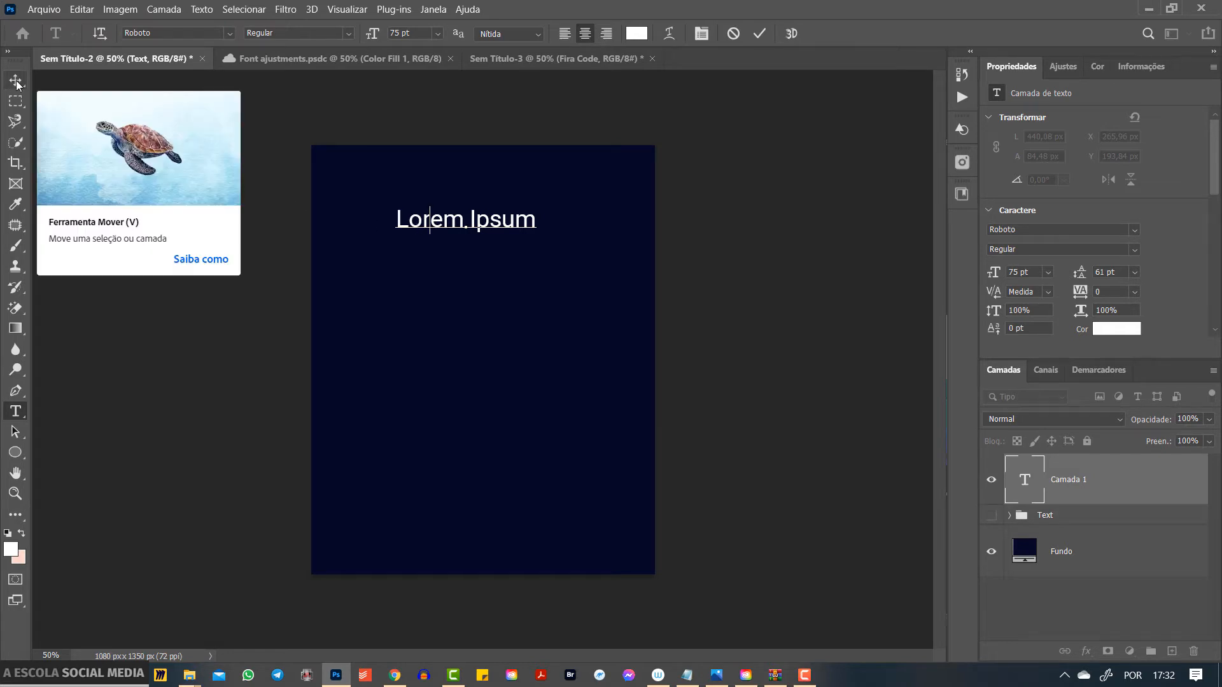
pyautogui.click(43, 9)
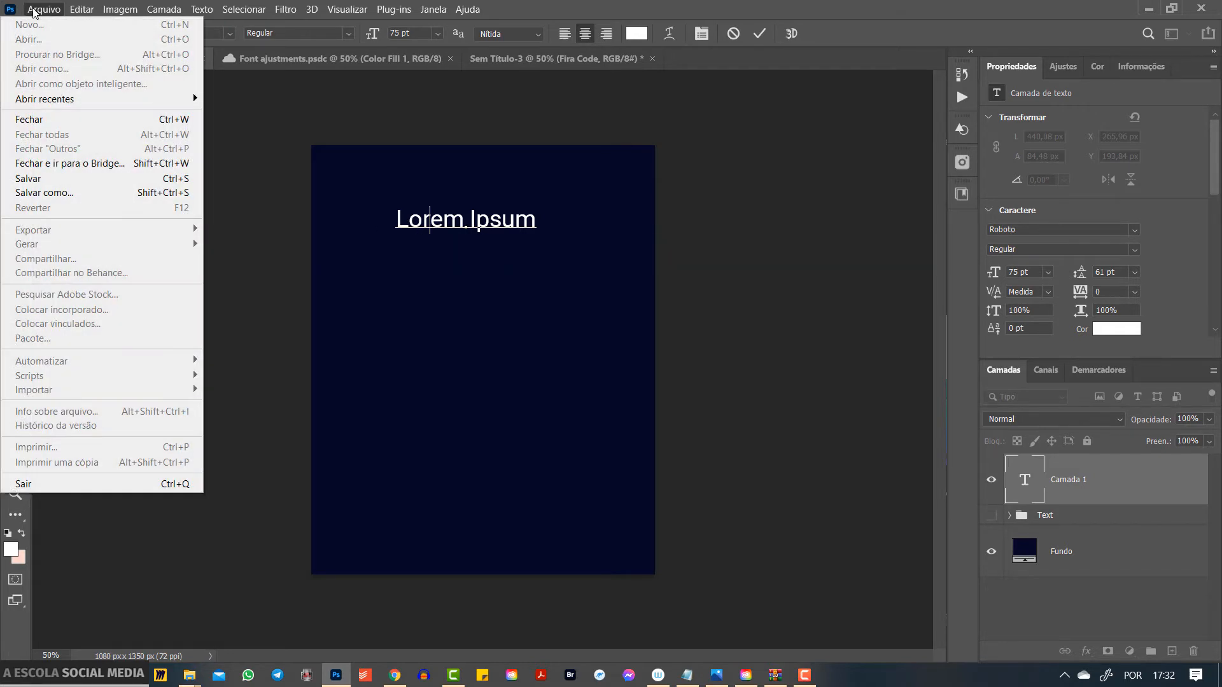
pyautogui.click(85, 10)
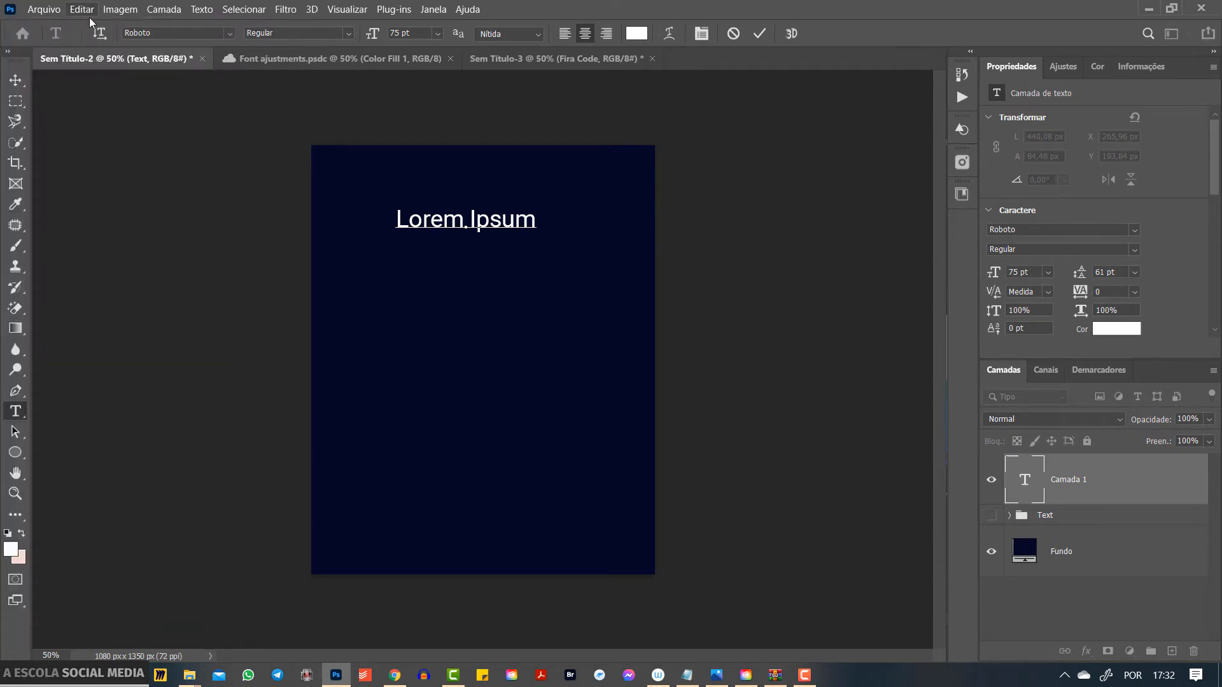
pyautogui.click(16, 81)
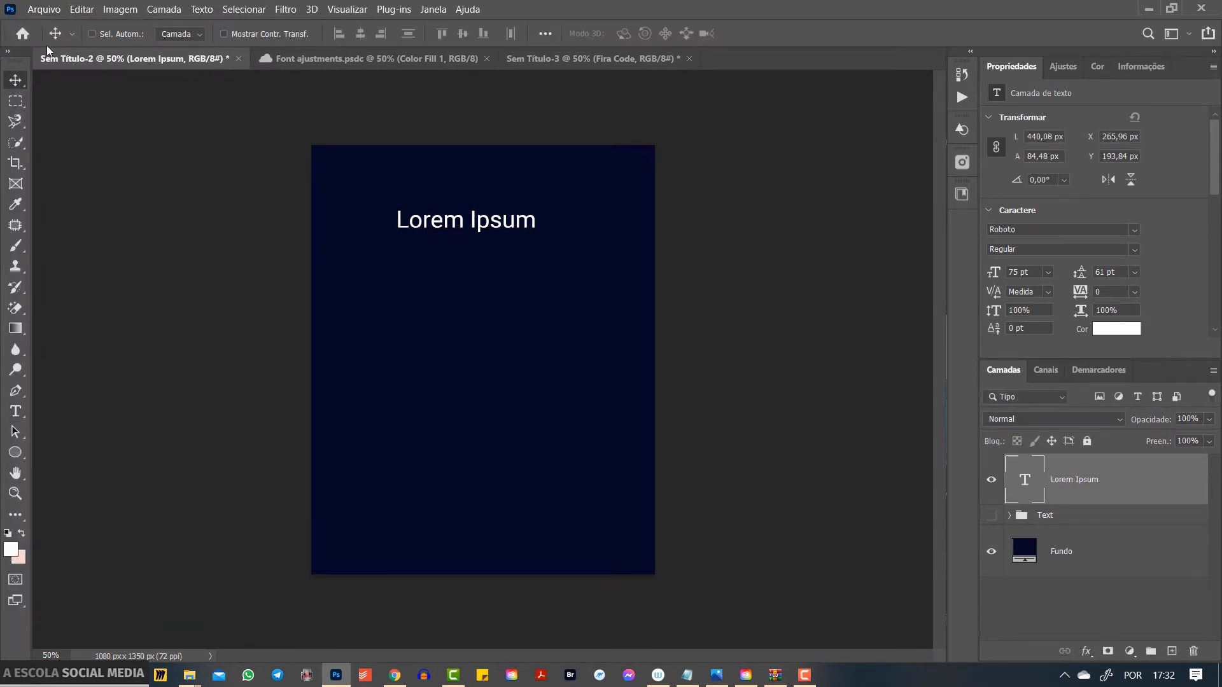
# - Disable filling new type layers with placeholder text in the text preferences
pyautogui.click(85, 10)
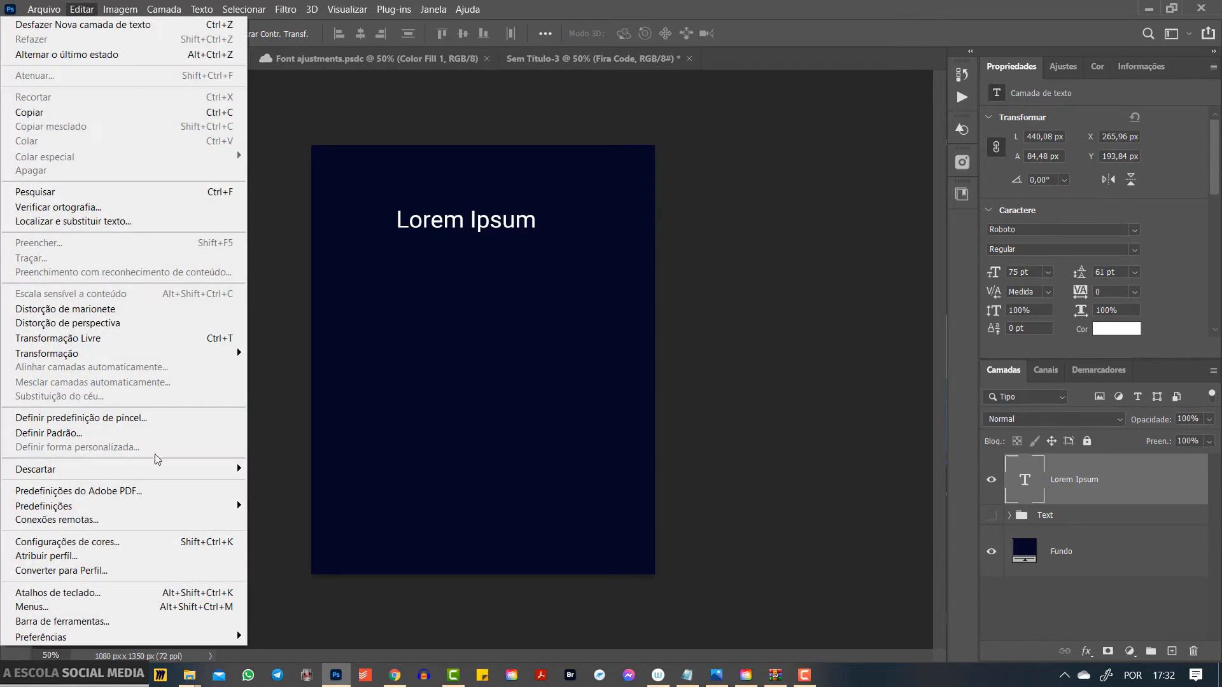
pyautogui.moveTo(190, 637)
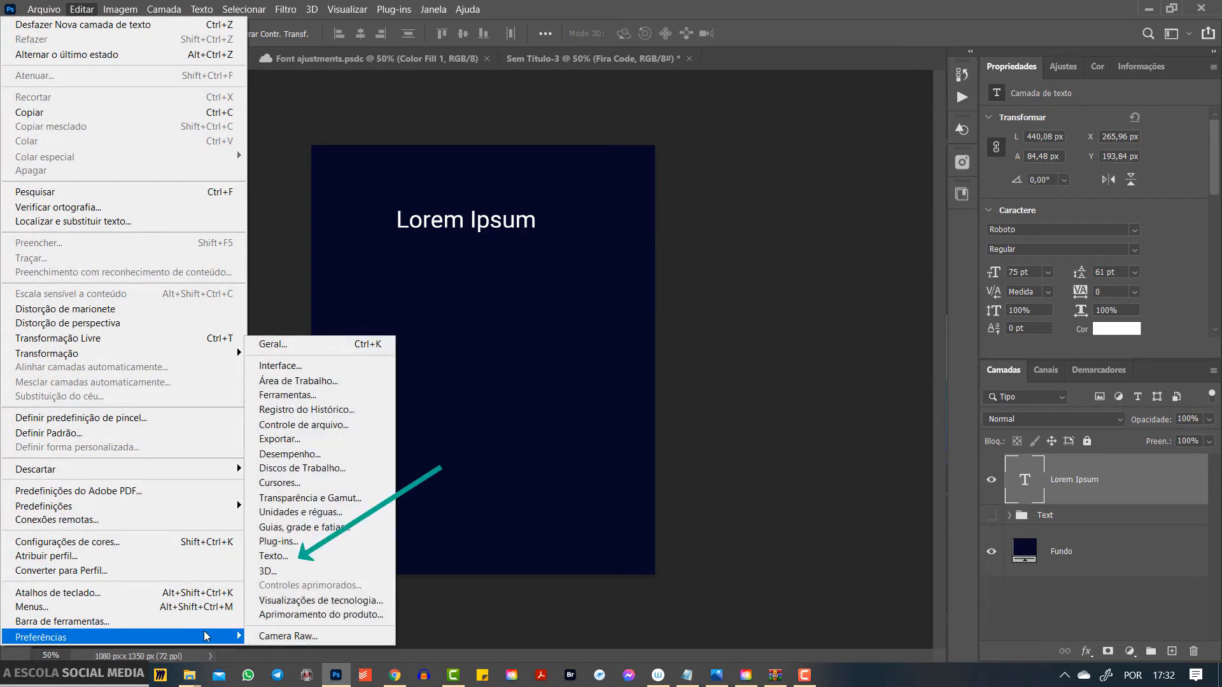
pyautogui.click(301, 558)
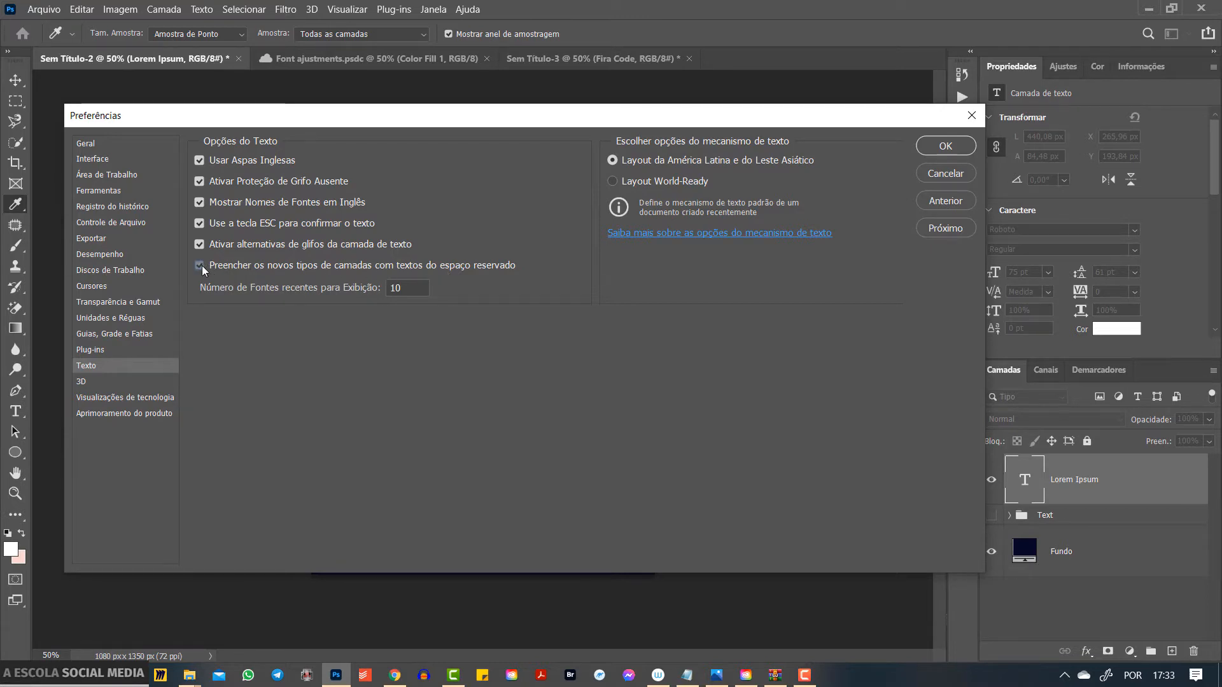
pyautogui.click(962, 146)
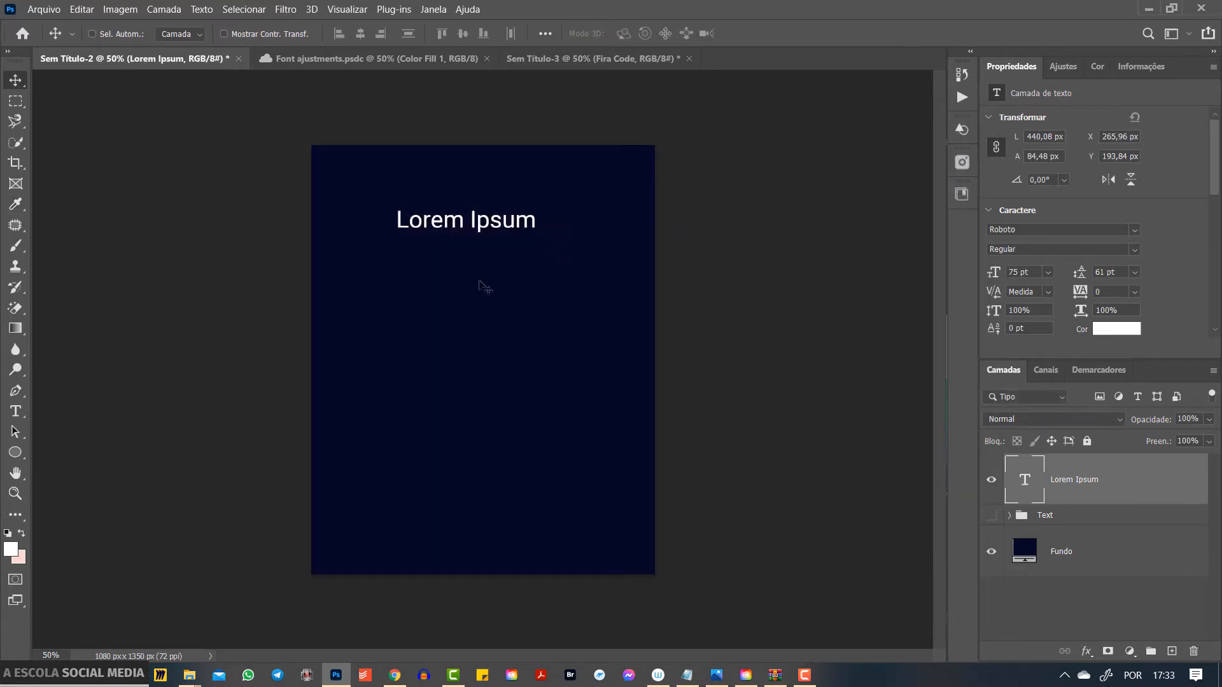
# - Create an empty horizontal point-text layer below the "Lorem Ipsum" title and leave text editing
pyautogui.click(16, 411)
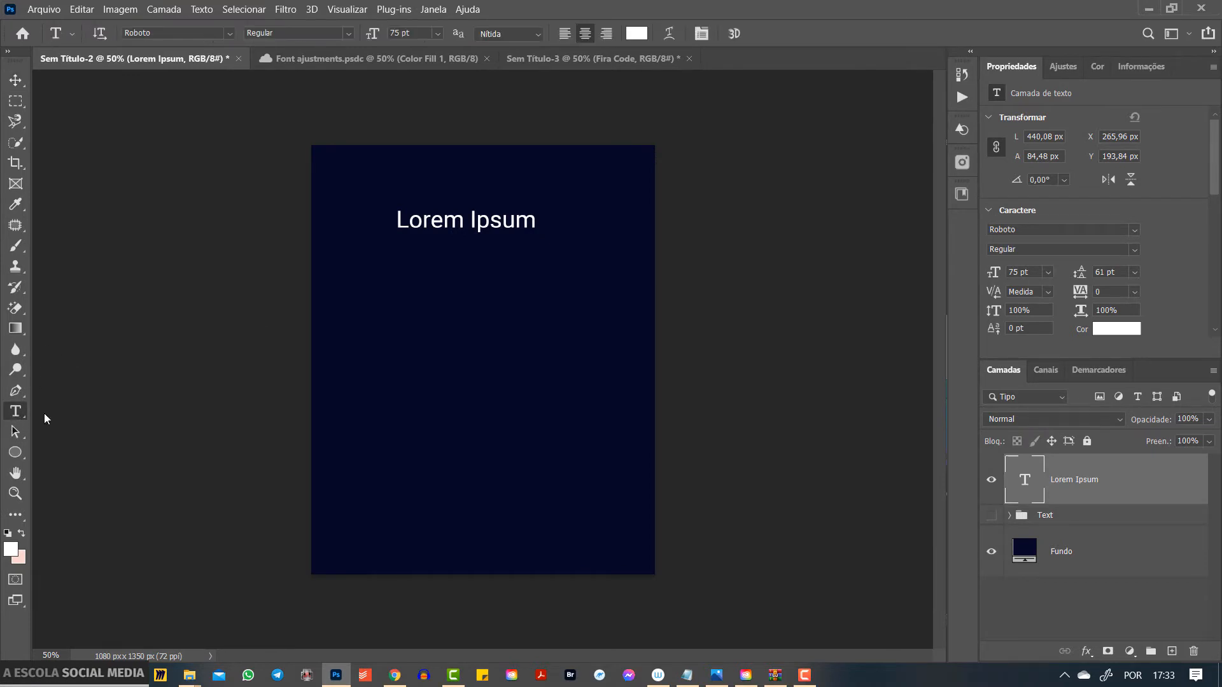
pyautogui.click(384, 318)
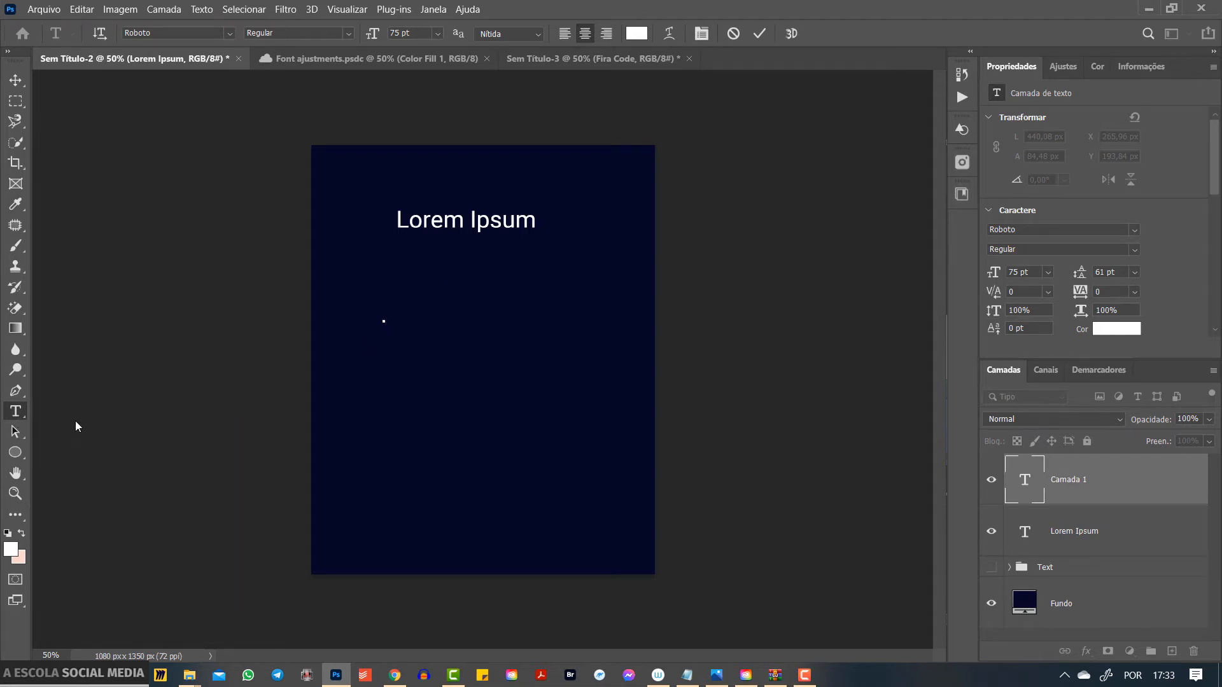
pyautogui.click(15, 80)
# - Re-enable filling new type layers with placeholder text in the text preferences
pyautogui.click(83, 9)
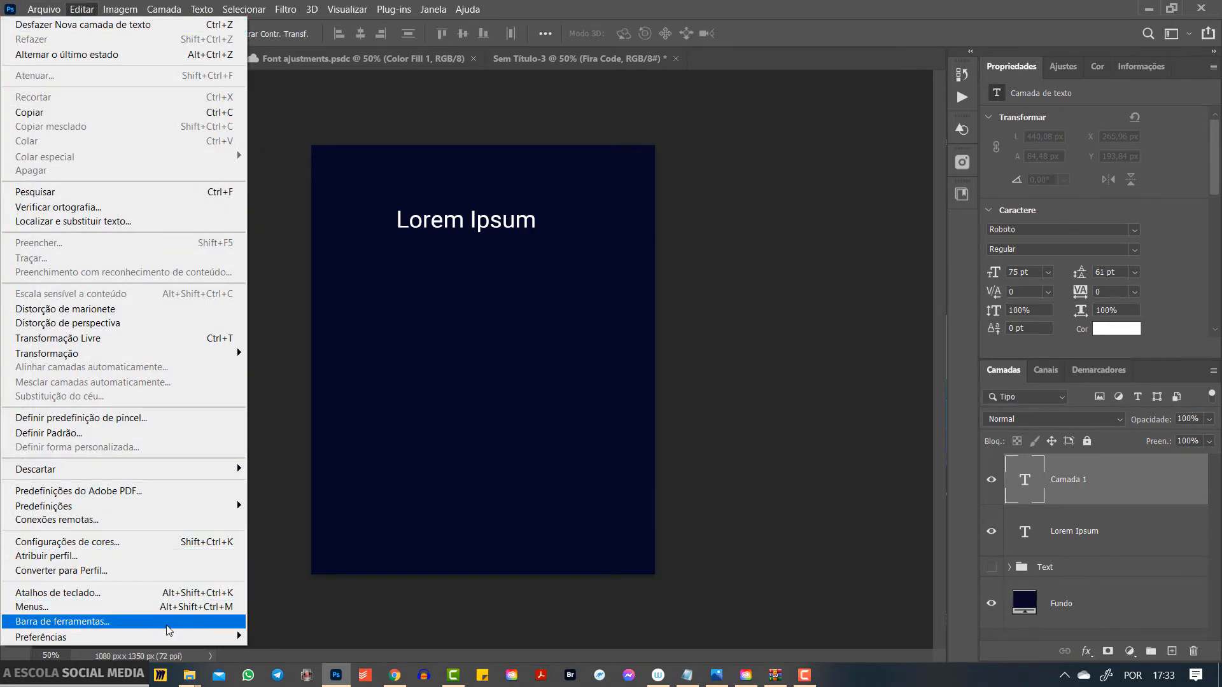
pyautogui.moveTo(170, 638)
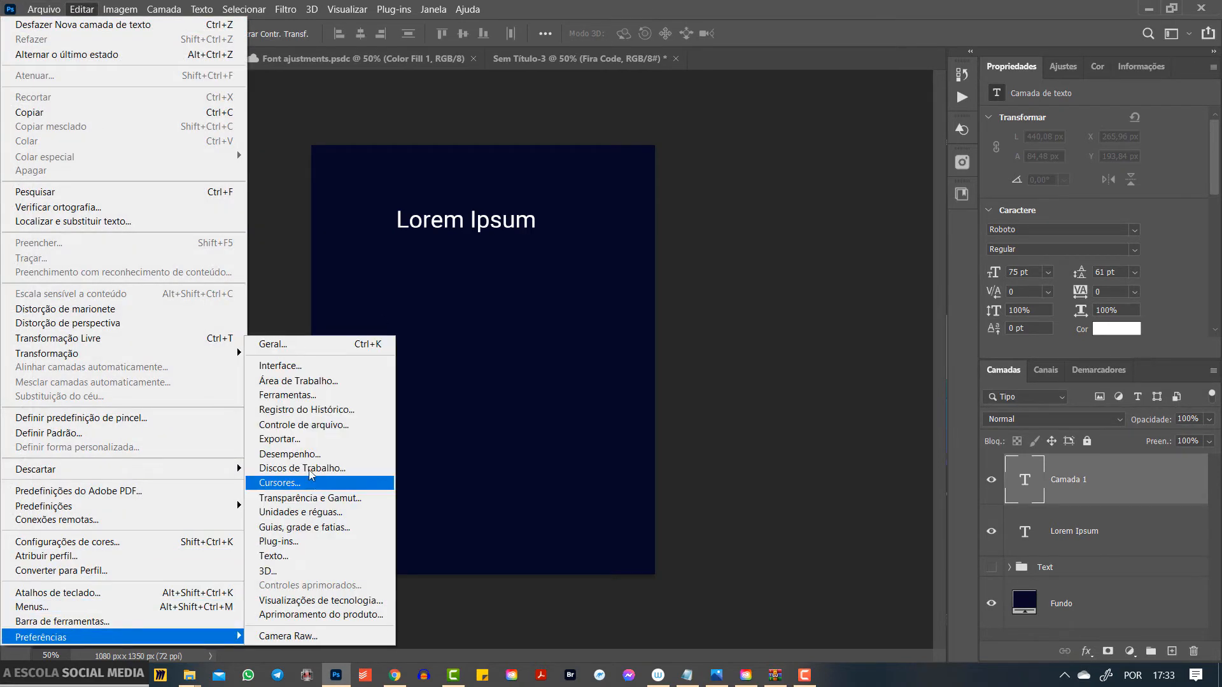
pyautogui.click(303, 557)
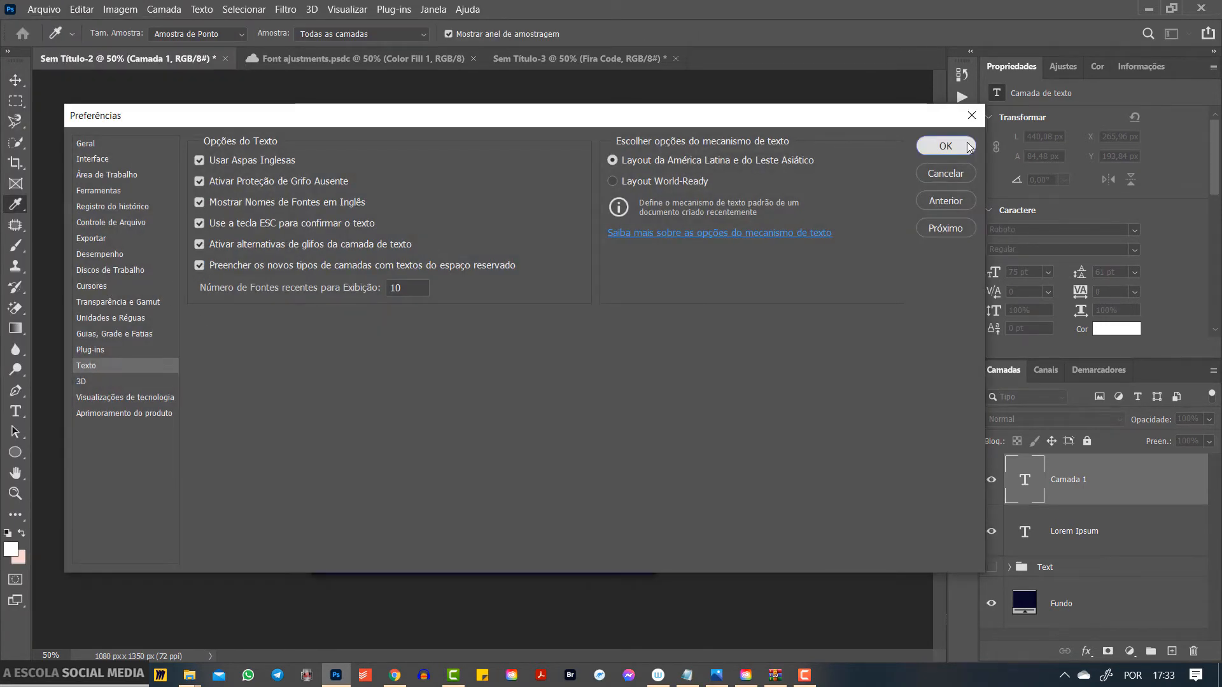
pyautogui.click(945, 146)
# - Draw a placeholder-filled paragraph text box about 898 × 502 px below the "Lorem Ipsum" title
pyautogui.press('v')
pyautogui.press('t')
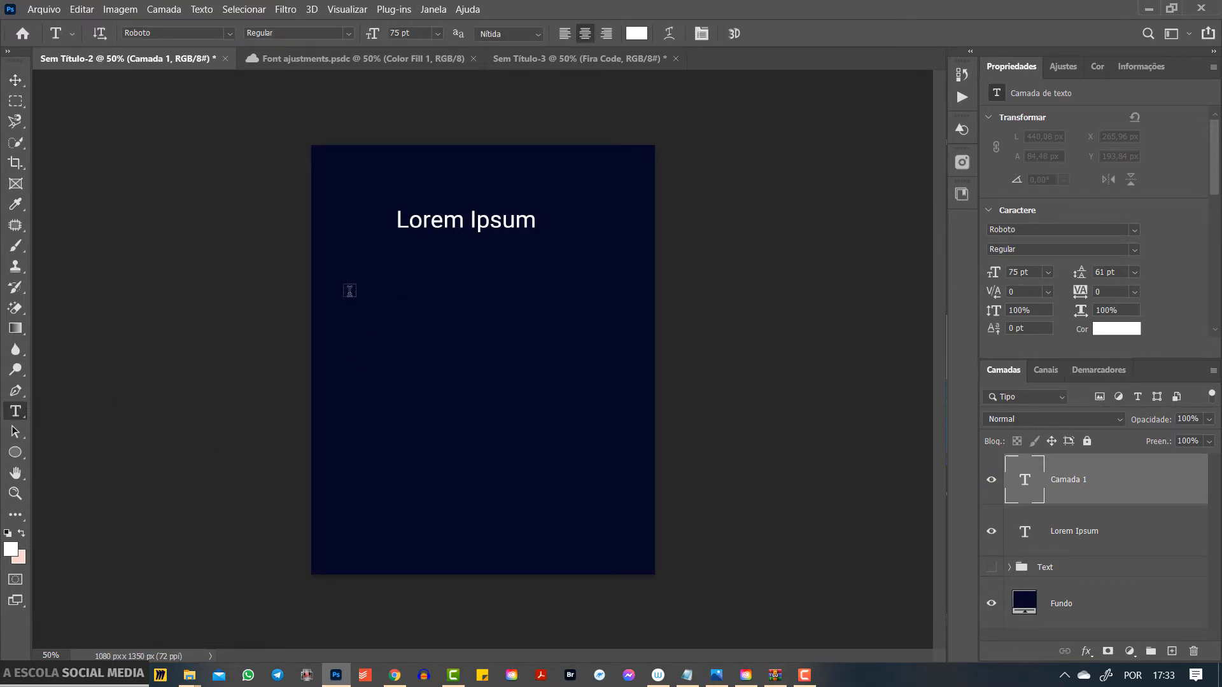
pyautogui.moveTo(350, 293); pyautogui.dragTo(635, 453)
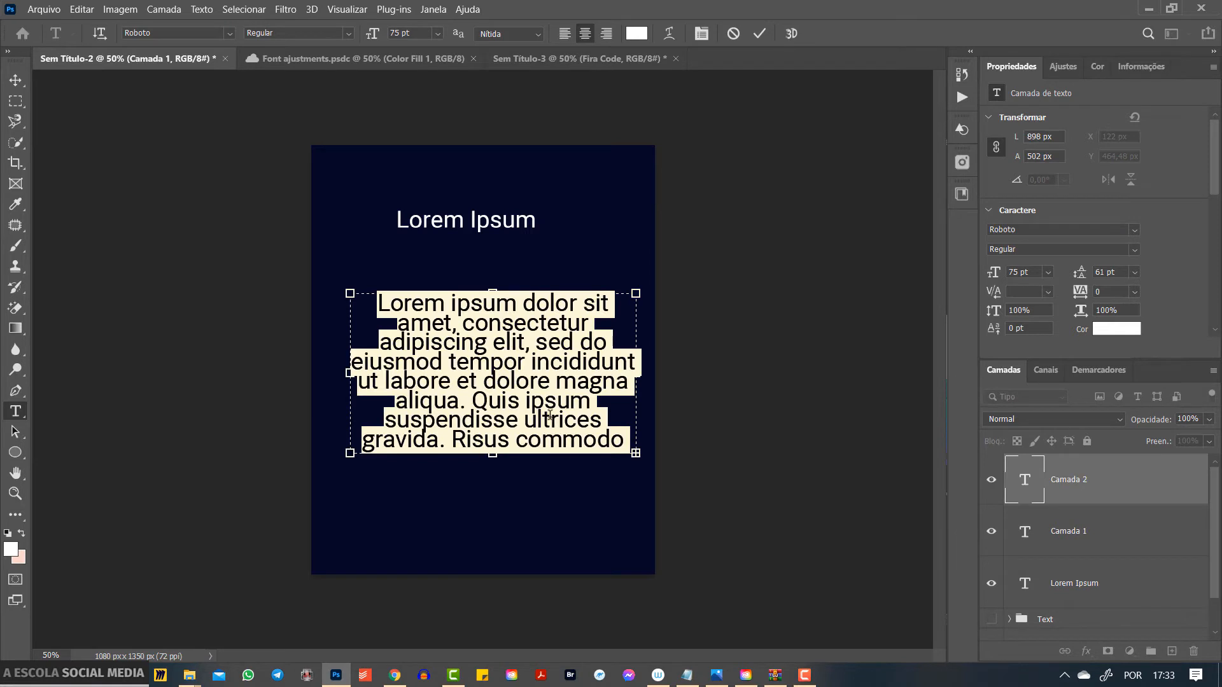
# - Replace all the placeholder text in the paragraph box with "Tex" and commit the edit
pyautogui.click(559, 382)
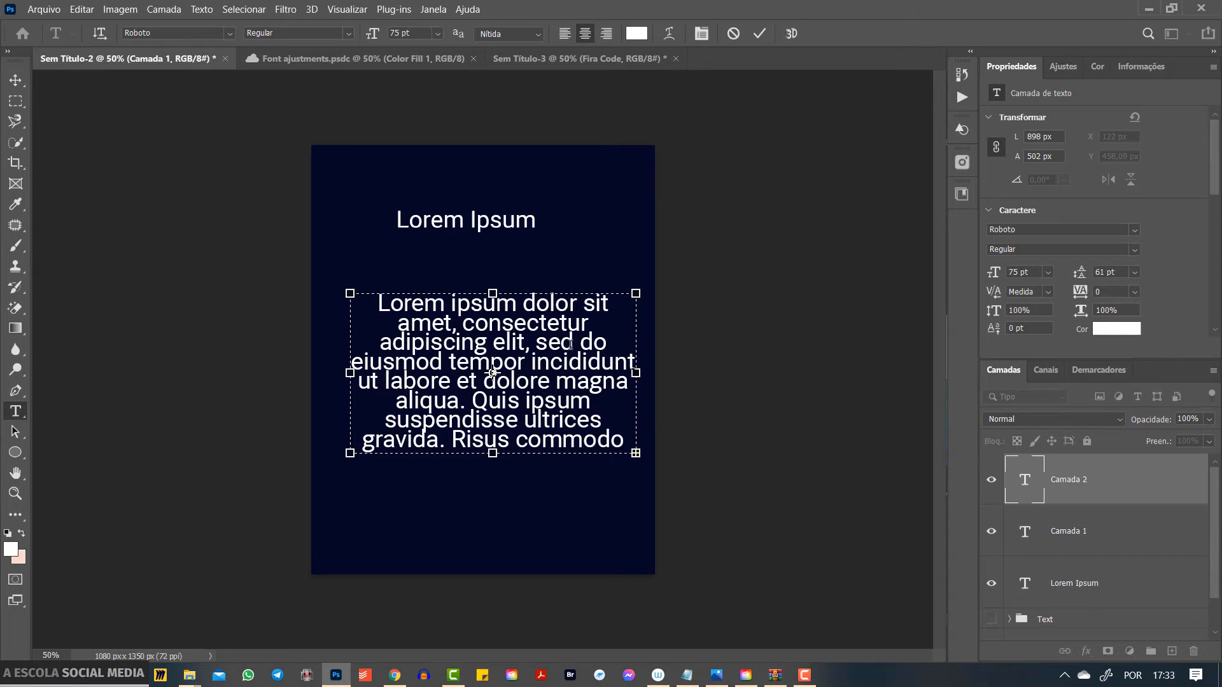
pyautogui.hotkey('ctrl', 'a')
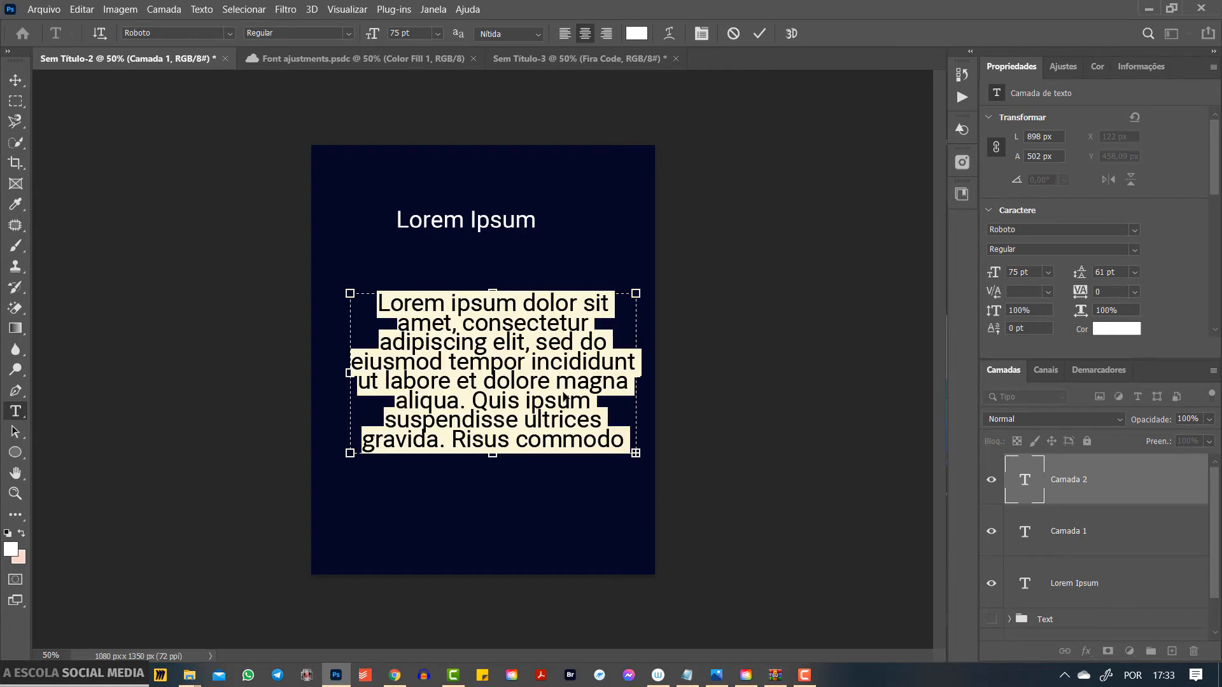
pyautogui.press('BackSpace')
pyautogui.write('Texx')
pyautogui.press('BackSpace')
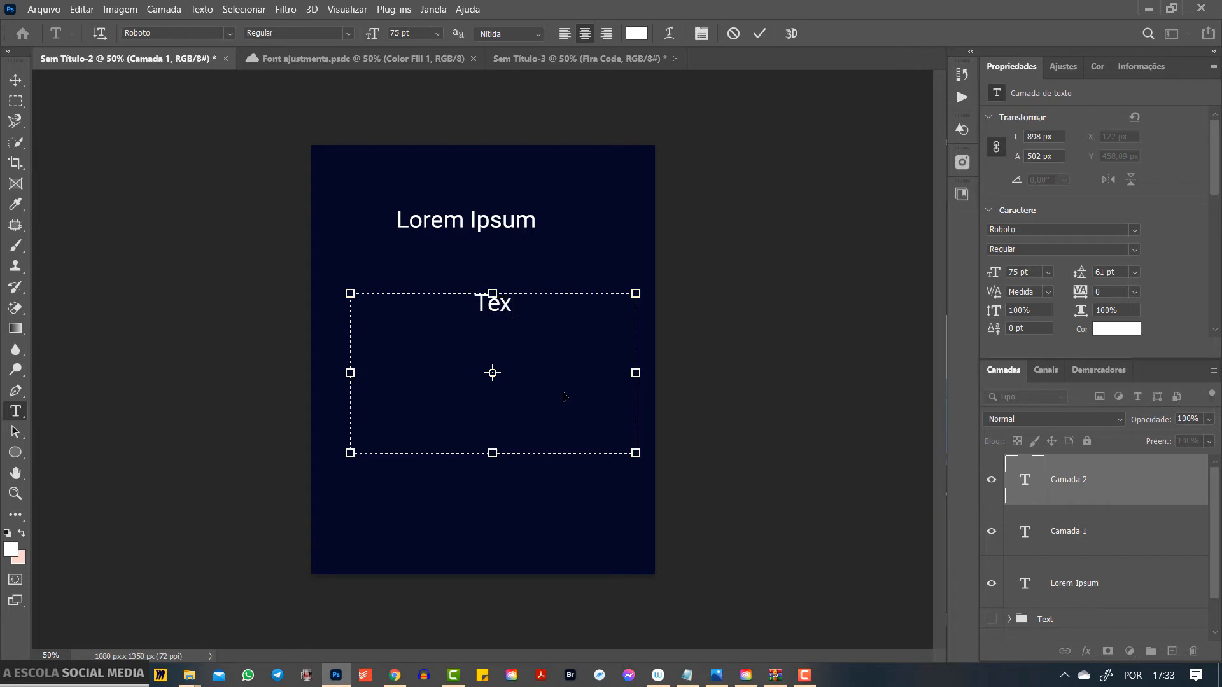
pyautogui.click(755, 40)
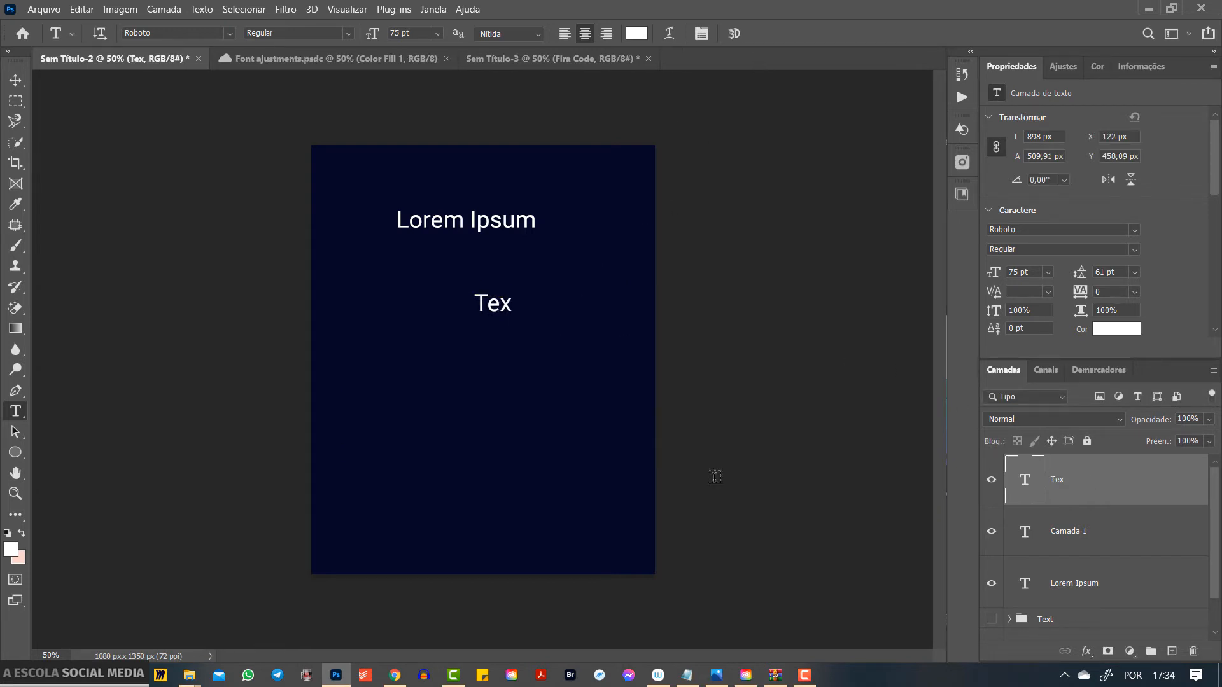
# - Turn the placeholder-text option for new type layers off again in the text preferences
pyautogui.click(81, 9)
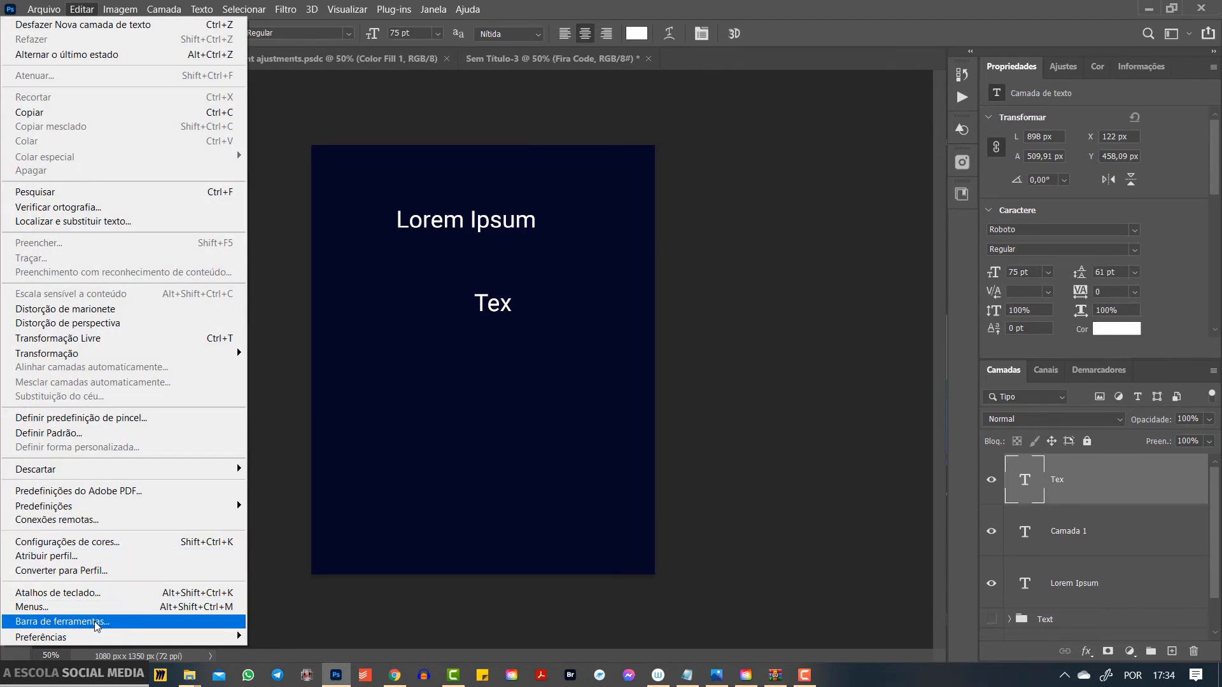
pyautogui.moveTo(95, 637)
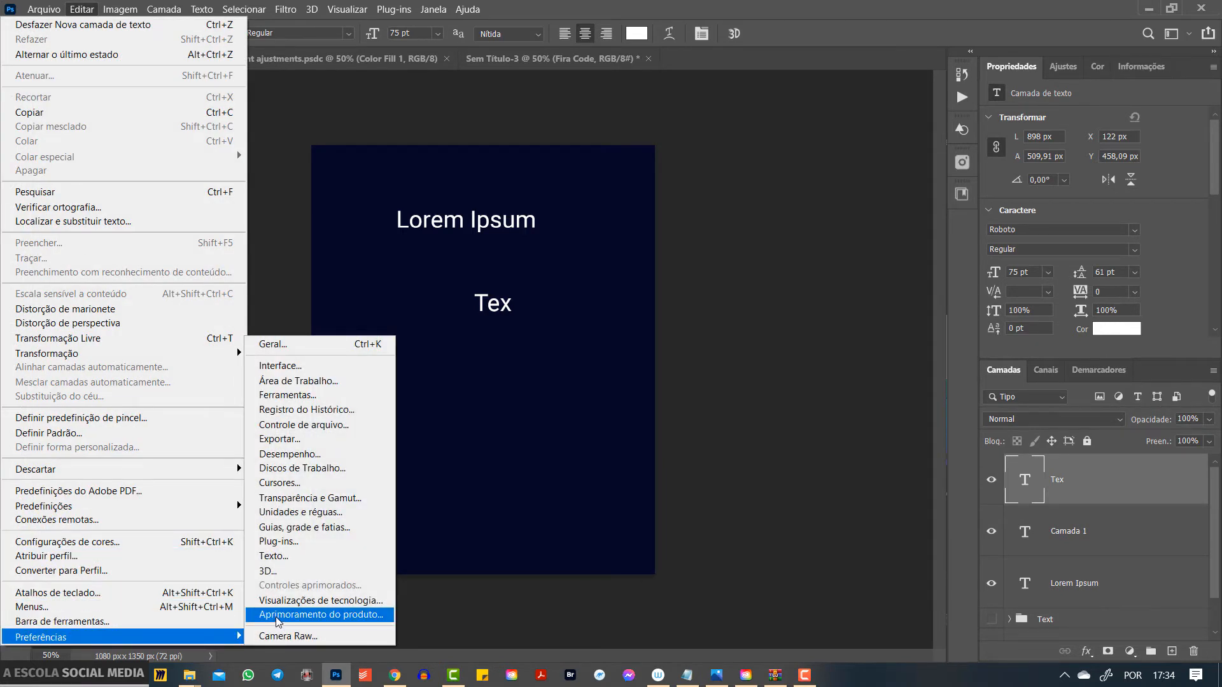
pyautogui.click(281, 556)
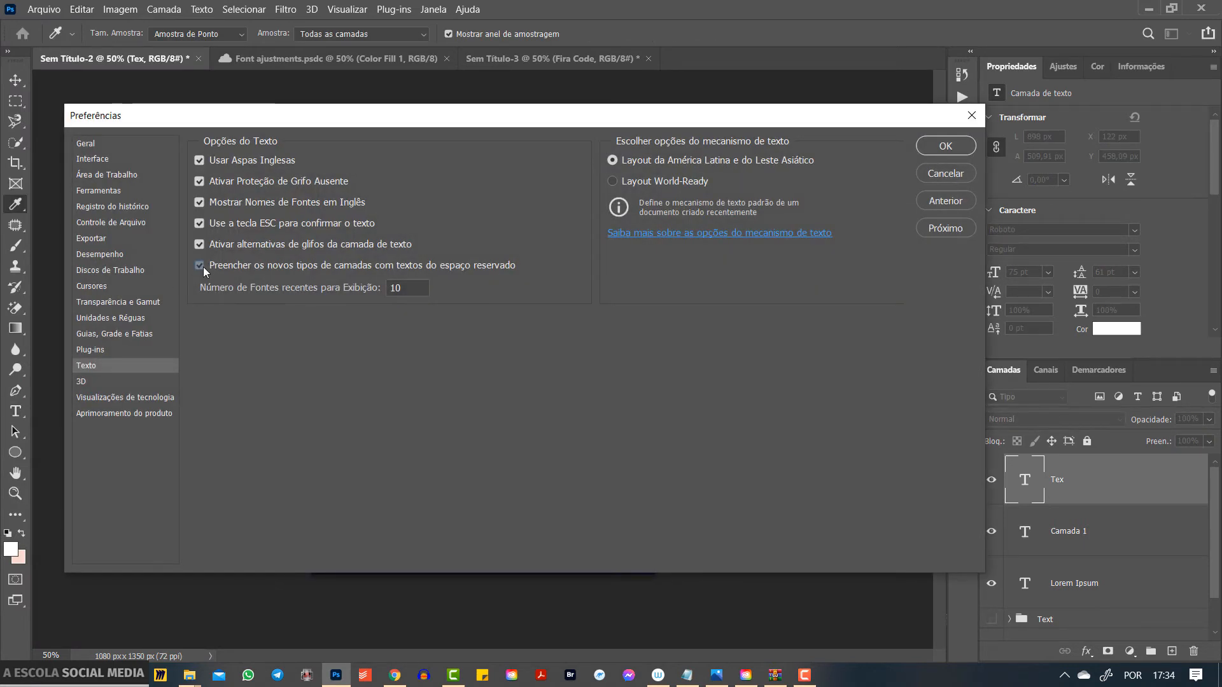
pyautogui.click(942, 147)
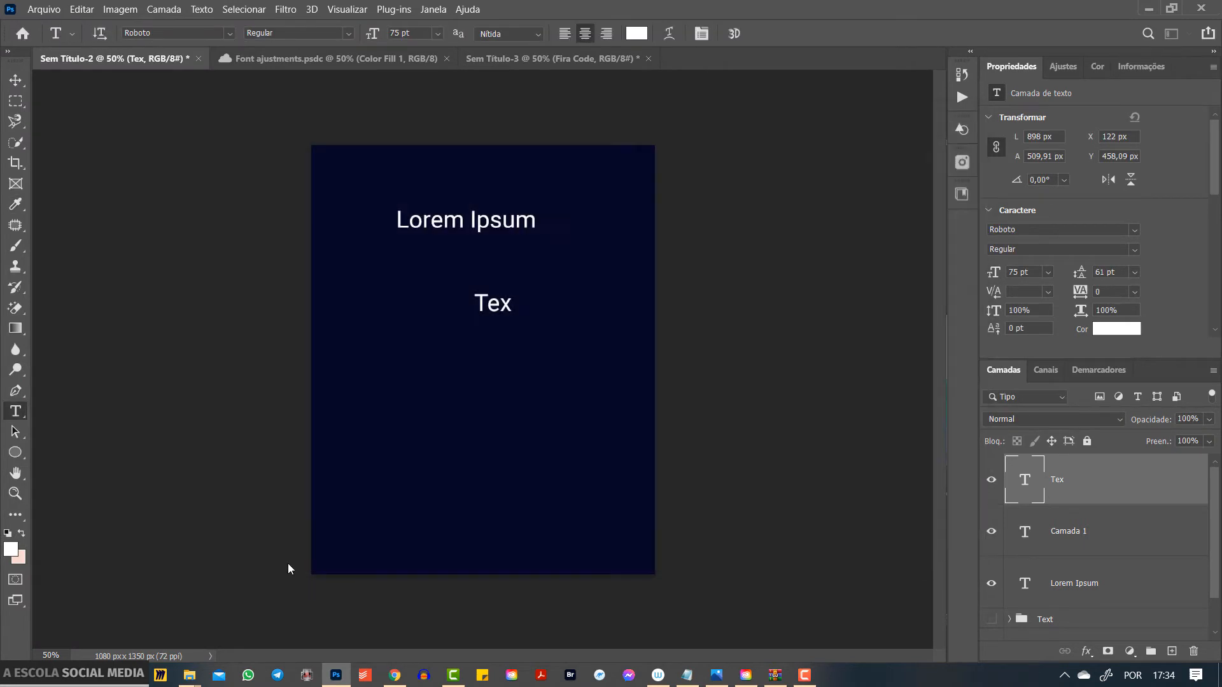
# - Draw an empty paragraph text box about 798 × 454 px below "Tex" and leave text editing
pyautogui.moveTo(363, 368); pyautogui.dragTo(617, 510)
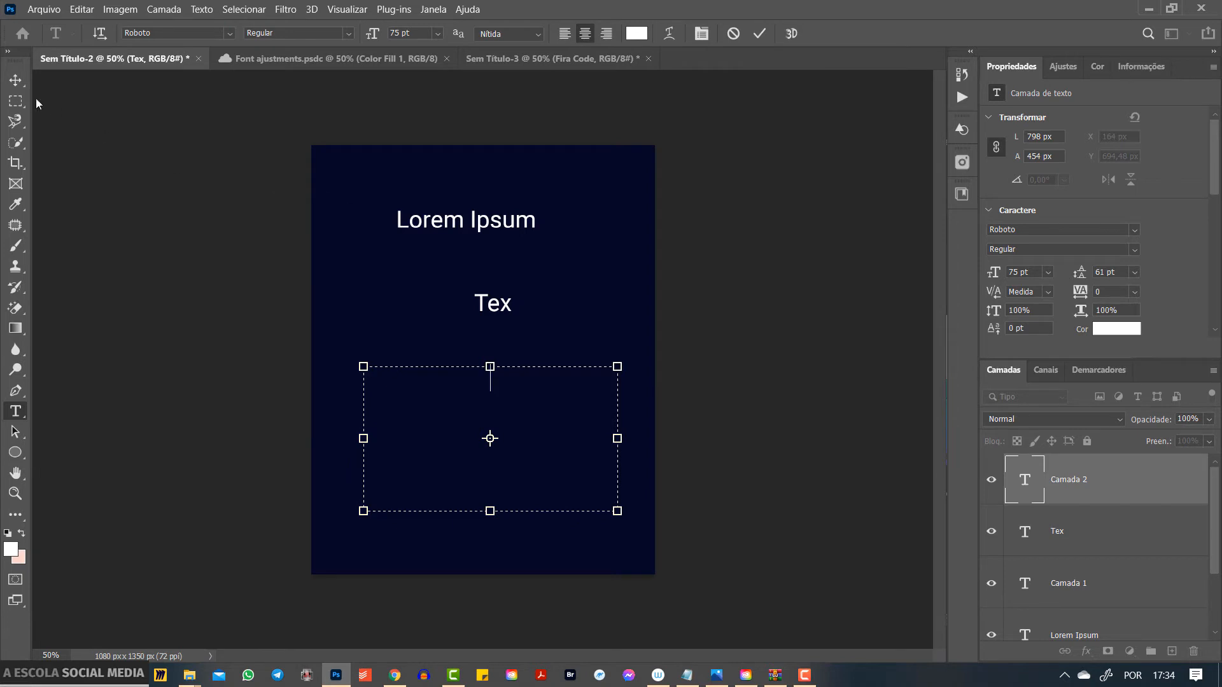
pyautogui.click(15, 80)
# - Turn on filling new type layers with placeholder text in the text preferences and confirm
pyautogui.click(81, 10)
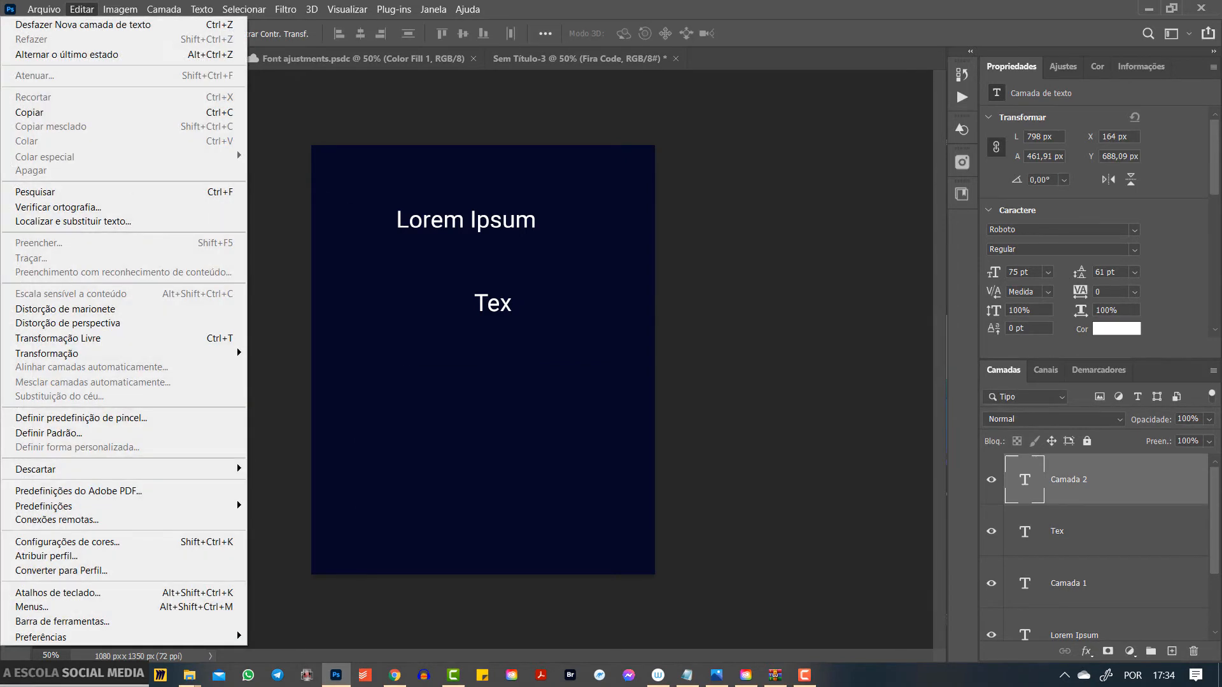
pyautogui.moveTo(128, 637)
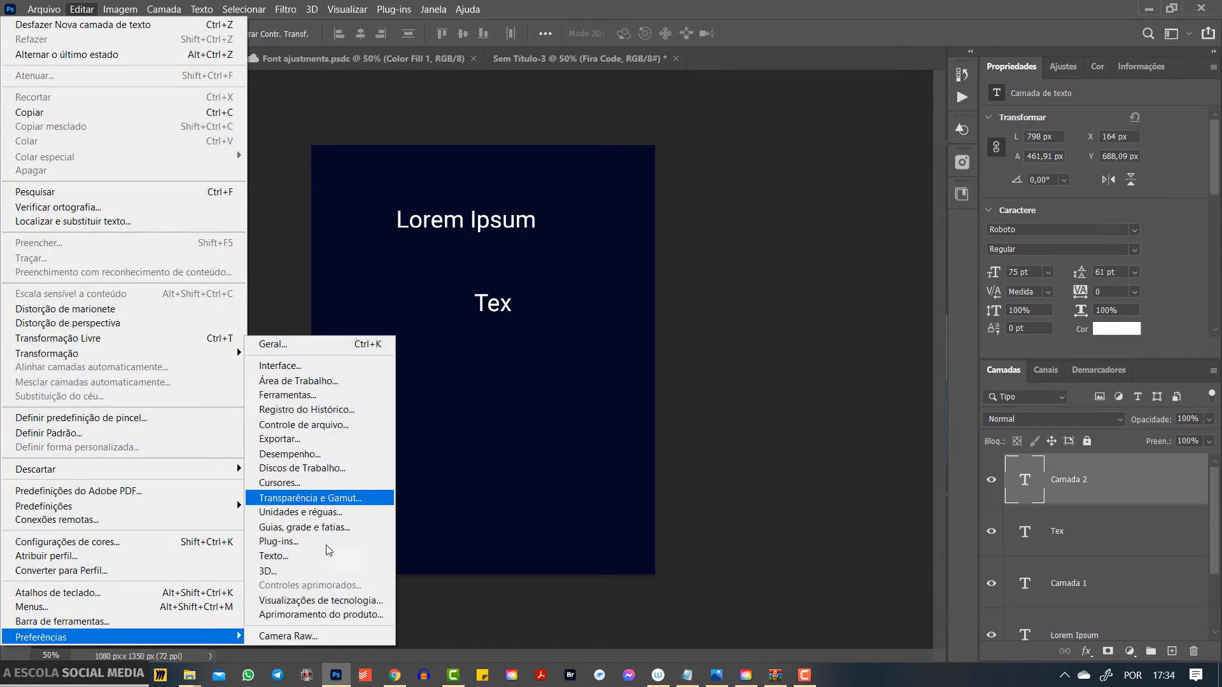
pyautogui.click(275, 556)
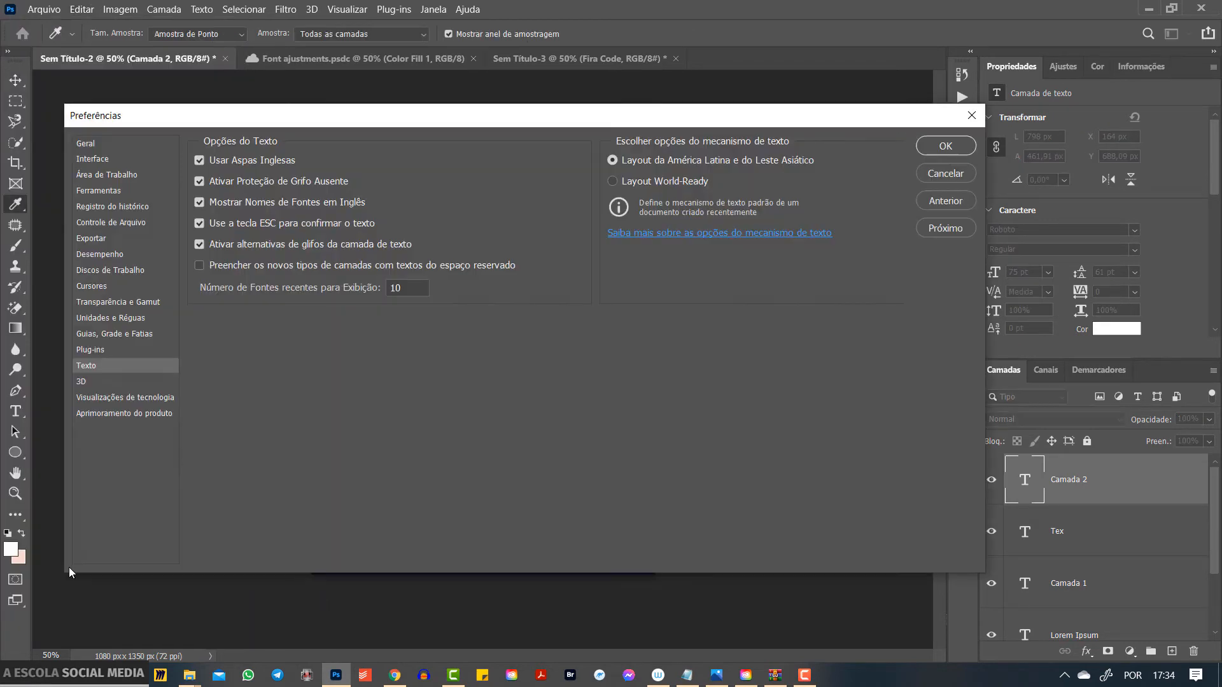
pyautogui.click(199, 266)
pyautogui.click(941, 148)
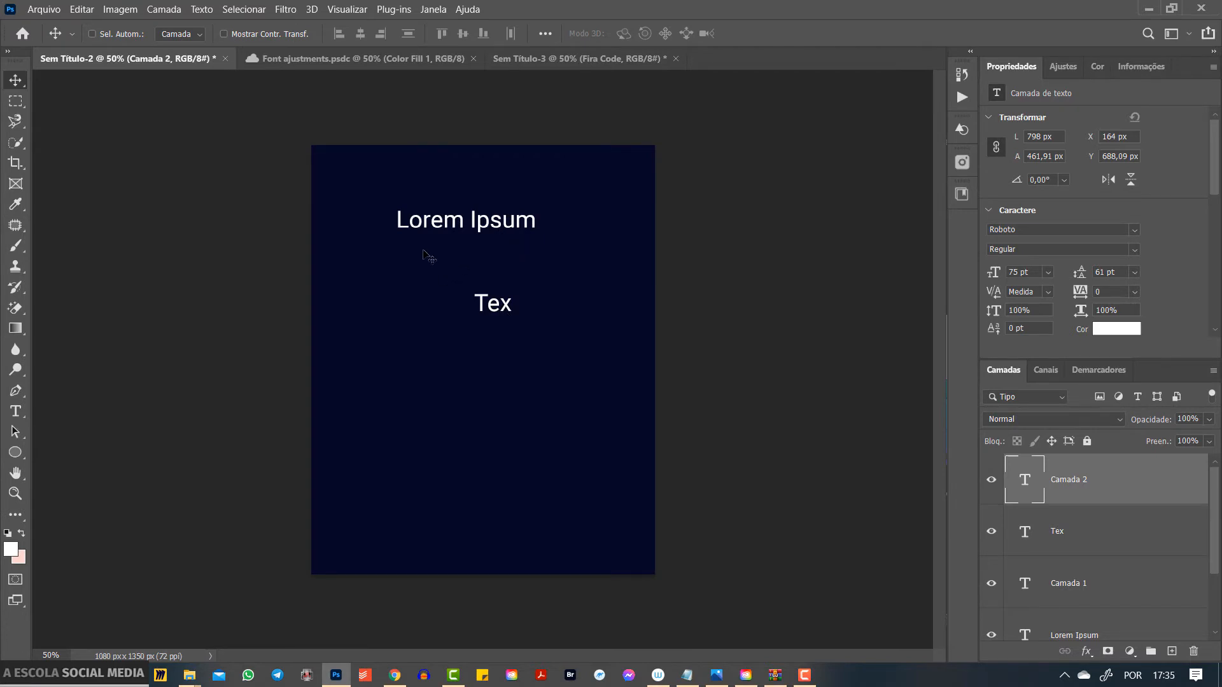
# - Delete the text layers Tex, Lorem Ipsum, Camada 2 and Camada 1, keeping only the Text group and Fundo
pyautogui.moveTo(1085, 535); pyautogui.dragTo(1194, 652)
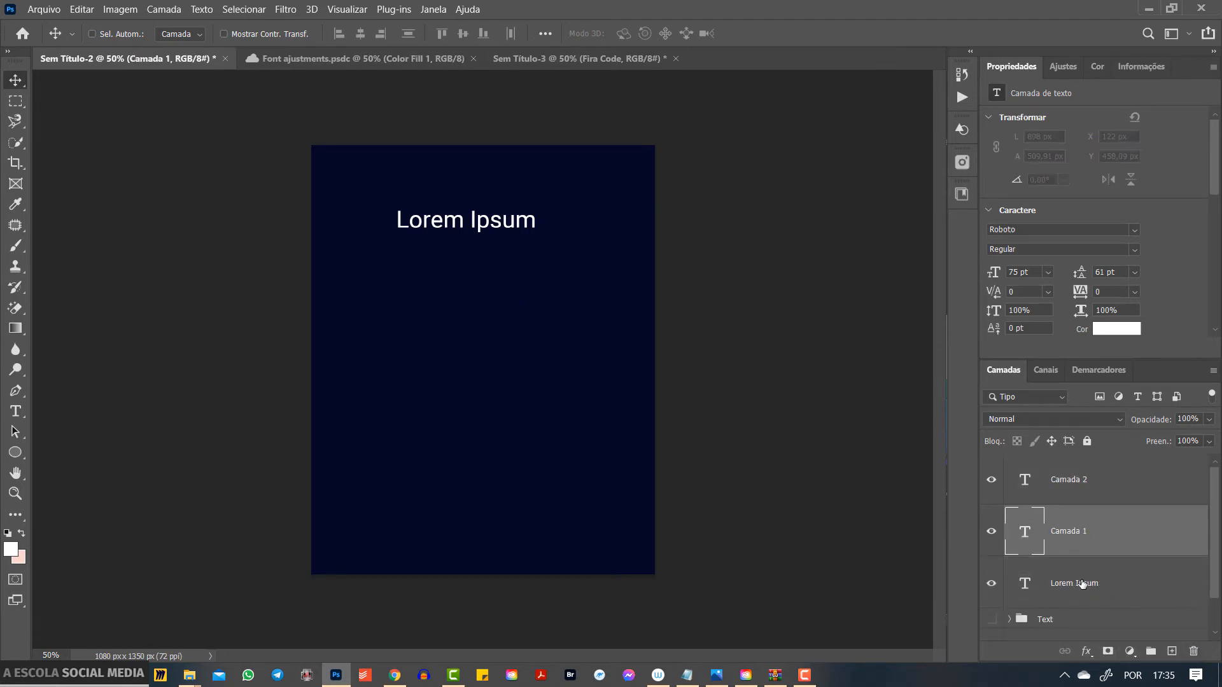
pyautogui.moveTo(1082, 585); pyautogui.dragTo(1194, 651)
pyautogui.moveTo(1090, 499); pyautogui.dragTo(1194, 651)
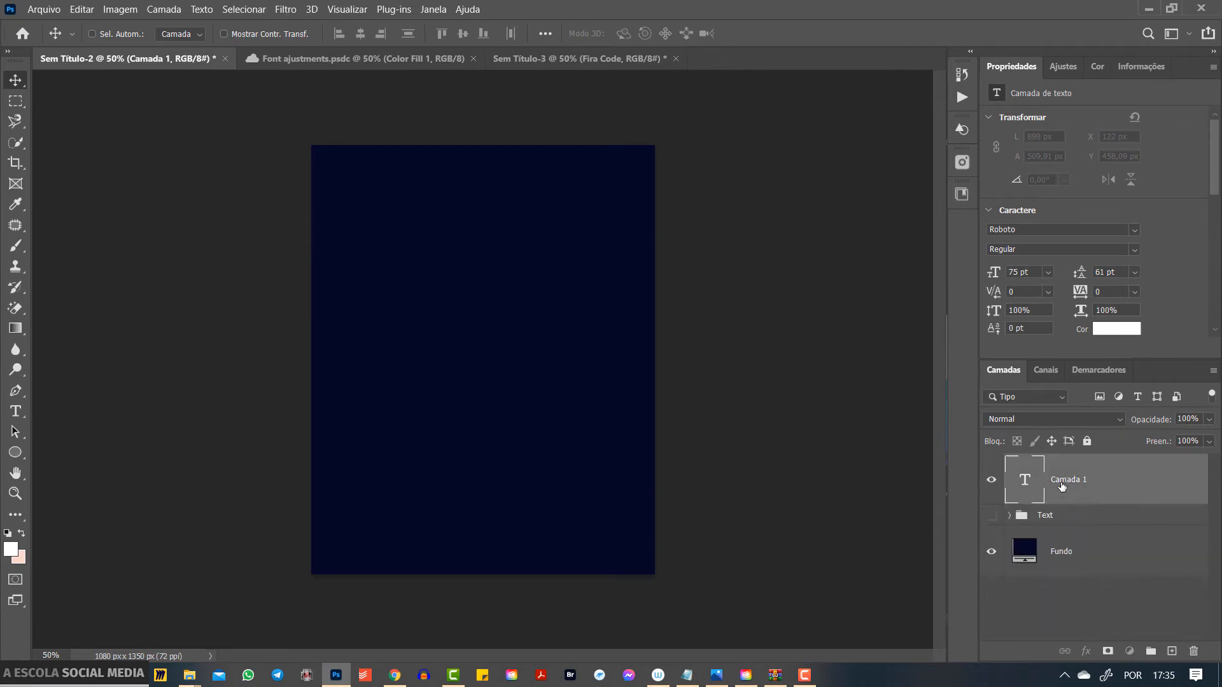
pyautogui.moveTo(1049, 483); pyautogui.dragTo(1194, 651)
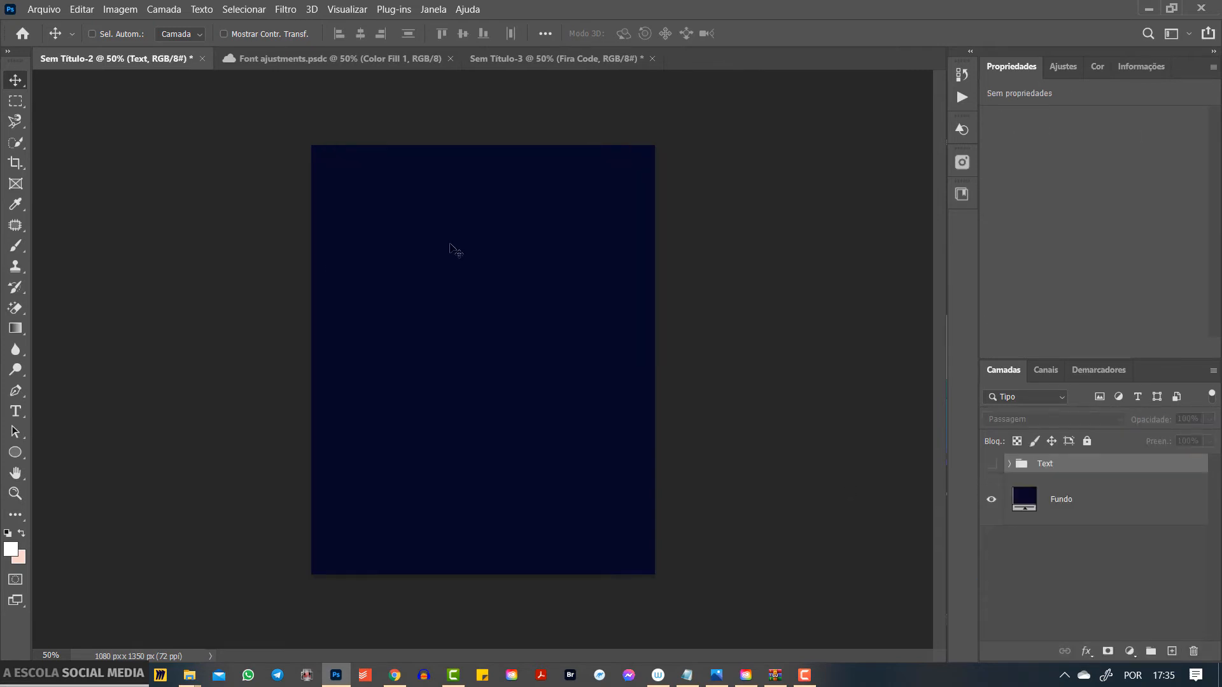
# - Add a horizontal point text reading "Roboto" and move it to the horizontal centre of the canvas's upper half
pyautogui.press('t')
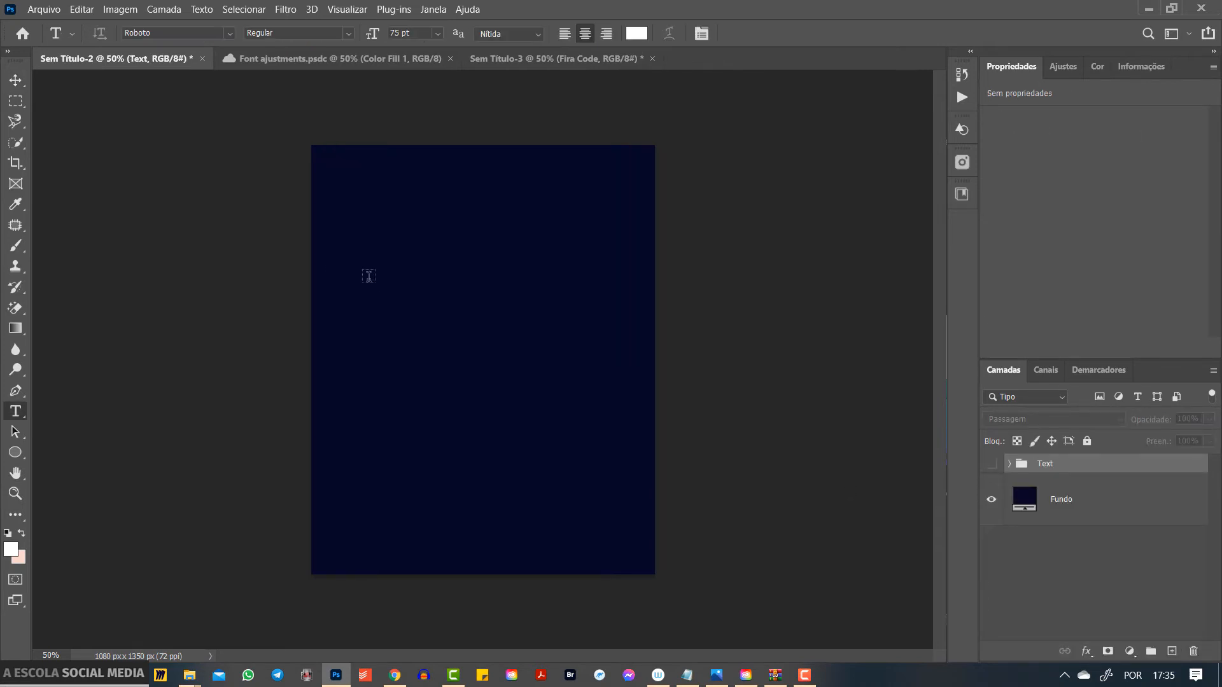
pyautogui.click(368, 276)
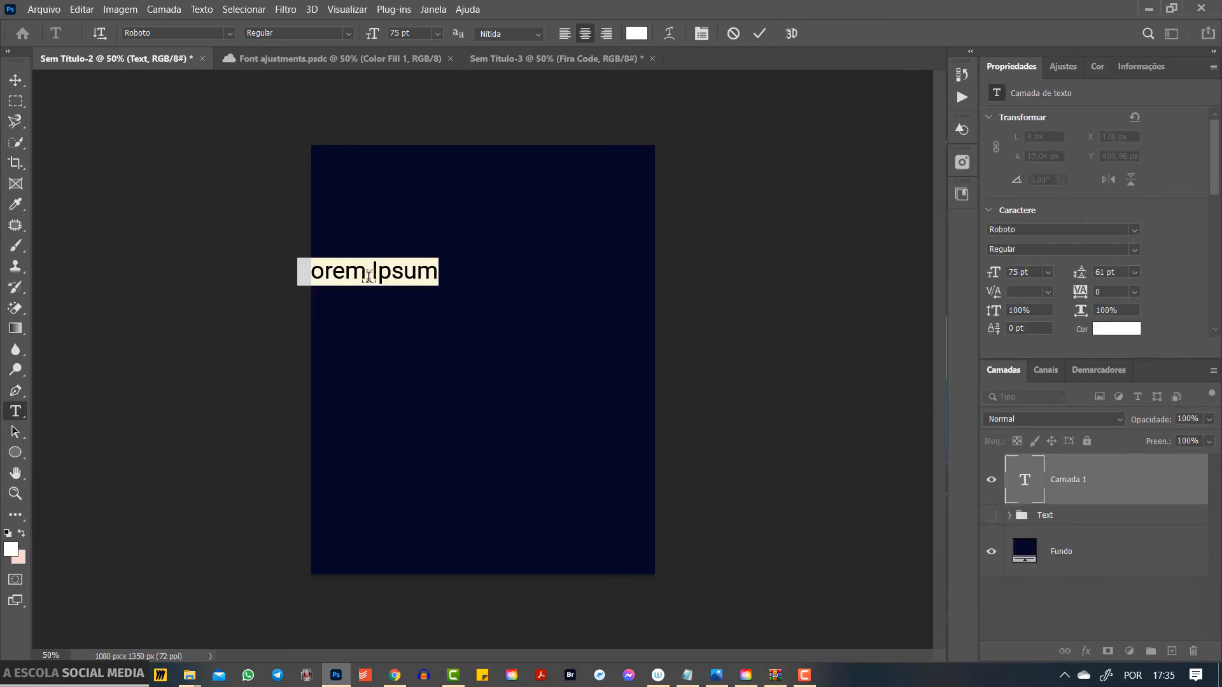
pyautogui.write('Roboto')
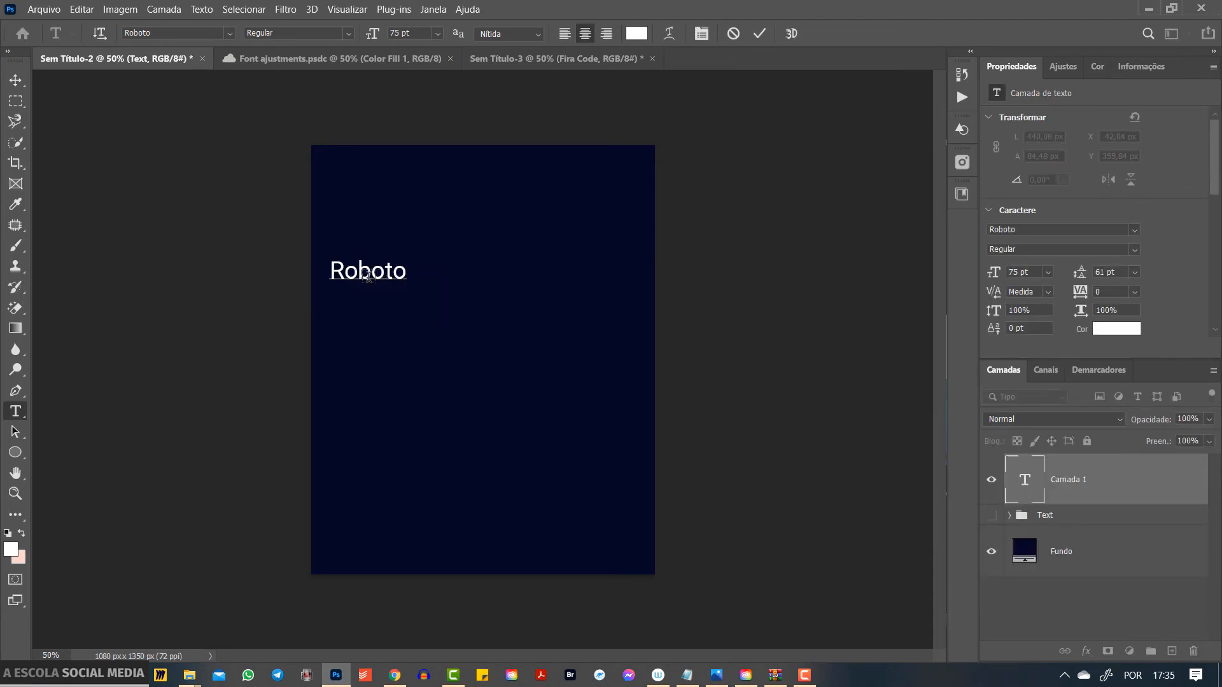
pyautogui.moveTo(410, 307); pyautogui.dragTo(512, 304)
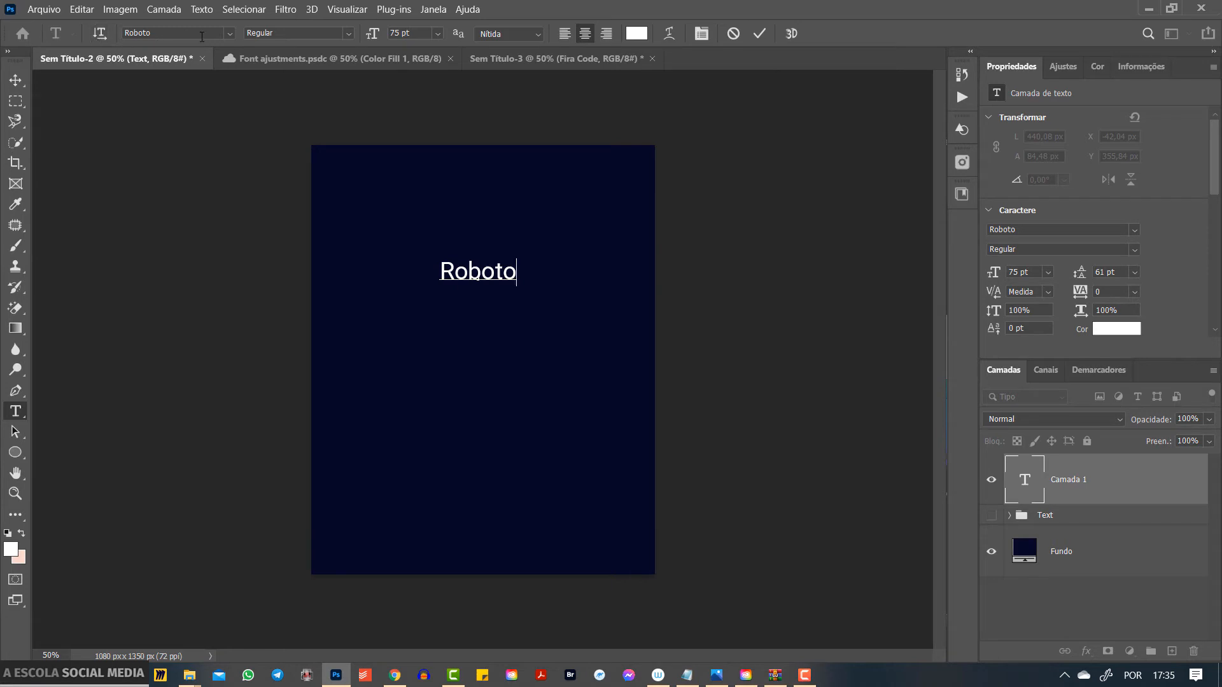
# - Change the font of the "Roboto" text to Signatra and look at which styles it offers
pyautogui.click(230, 32)
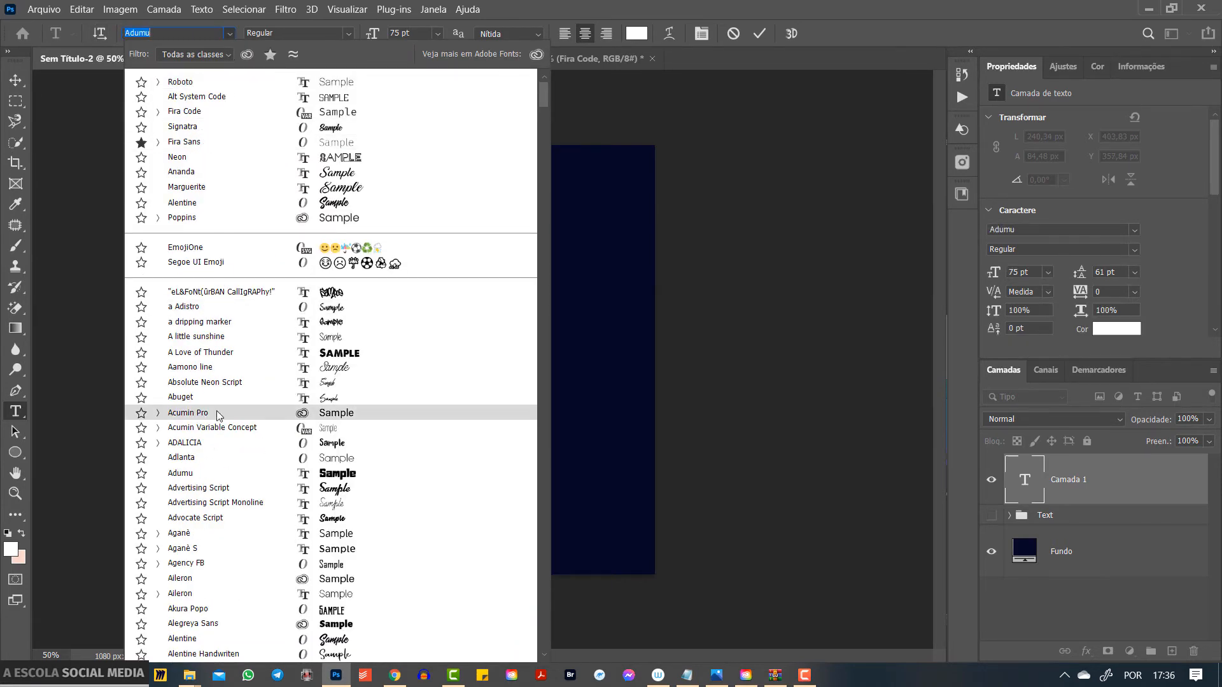
pyautogui.click(205, 34)
pyautogui.click(224, 36)
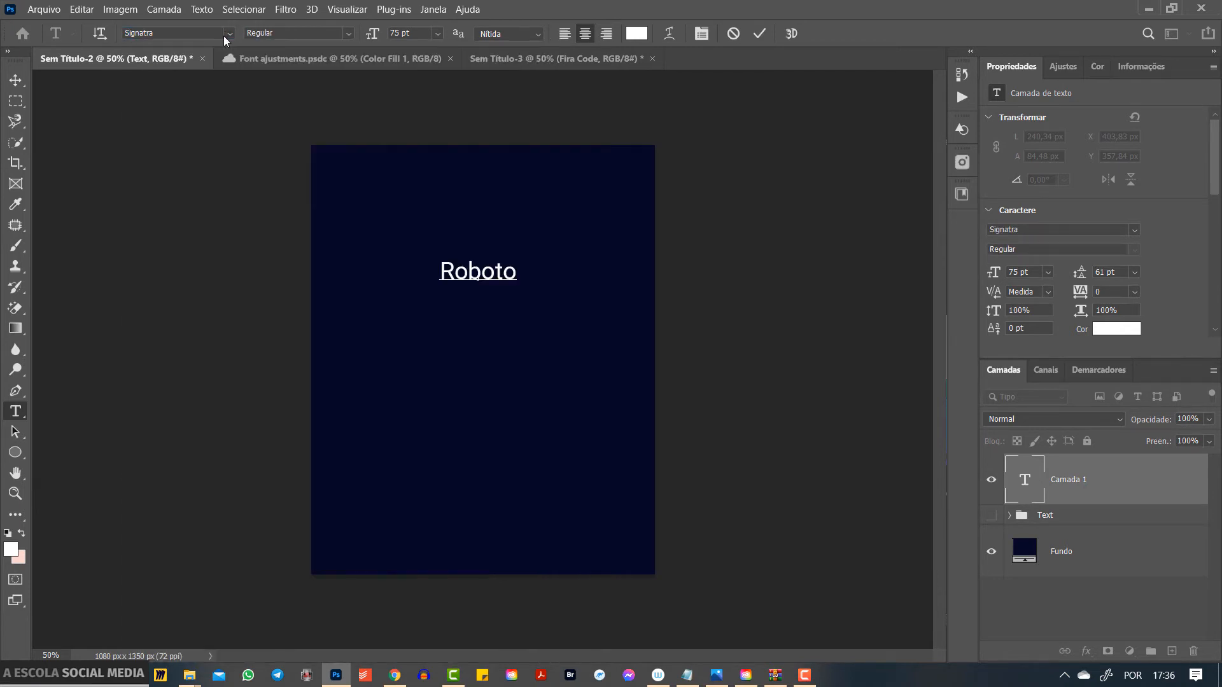
pyautogui.click(349, 32)
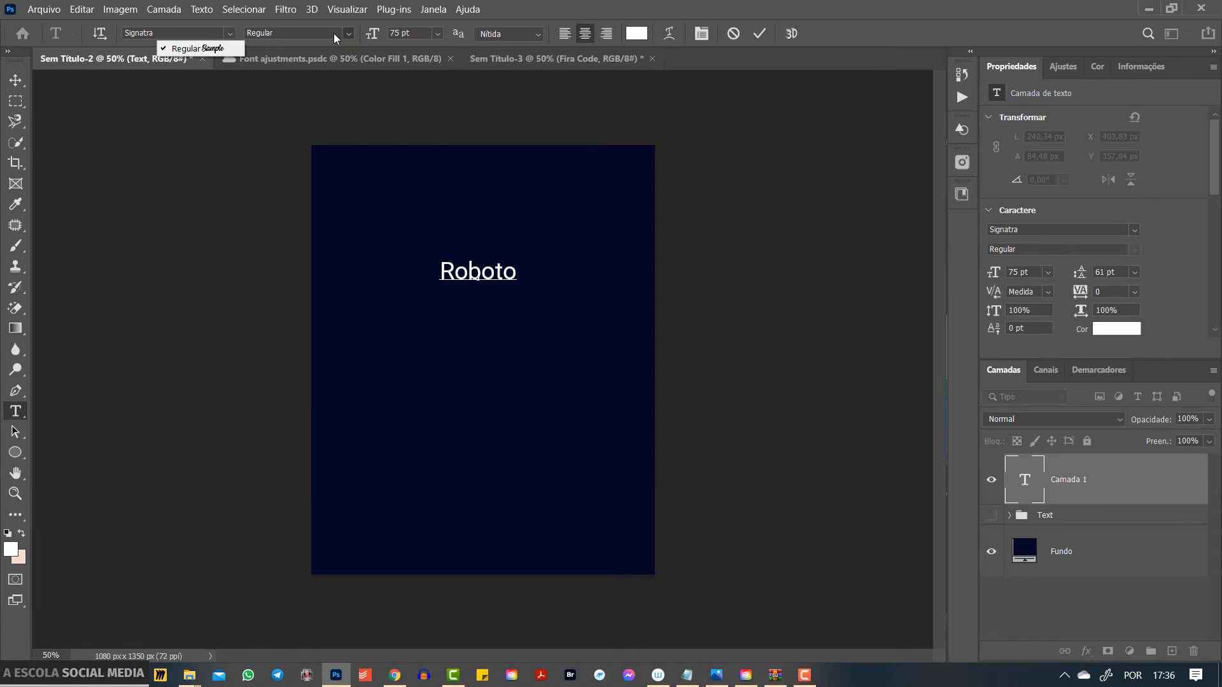
pyautogui.click(300, 37)
# - Set the font back to Roboto Regular and look through the styles available for that family
pyautogui.click(198, 34)
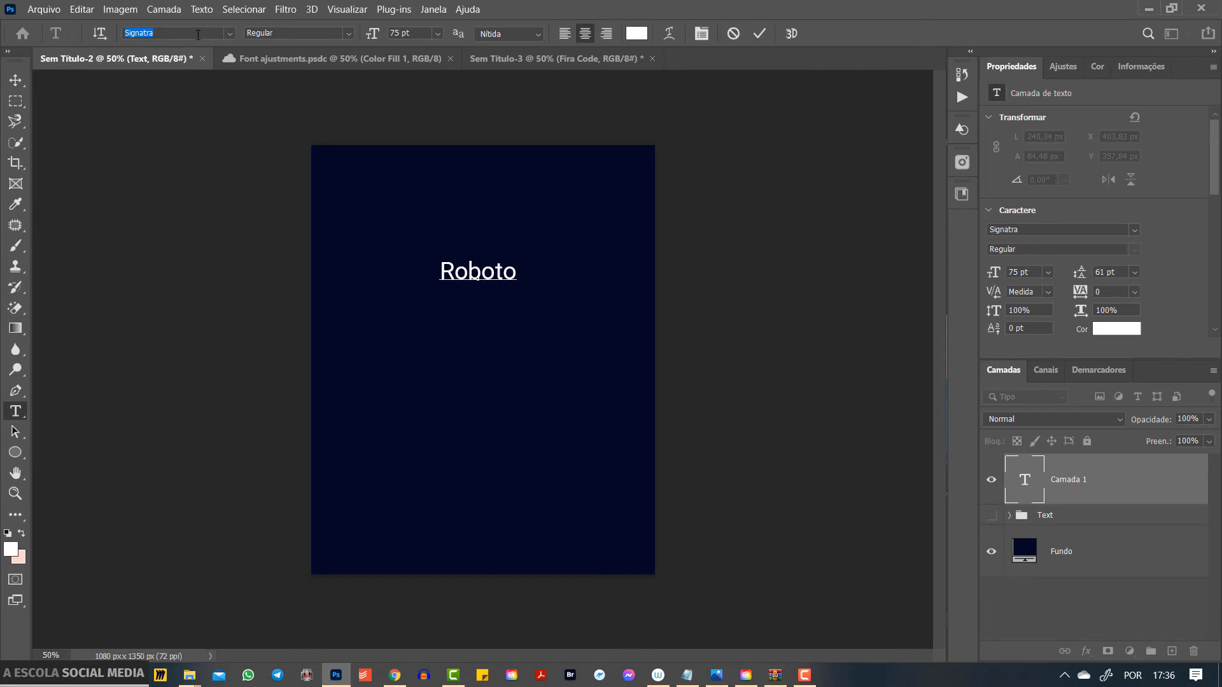
pyautogui.write('Roboto')
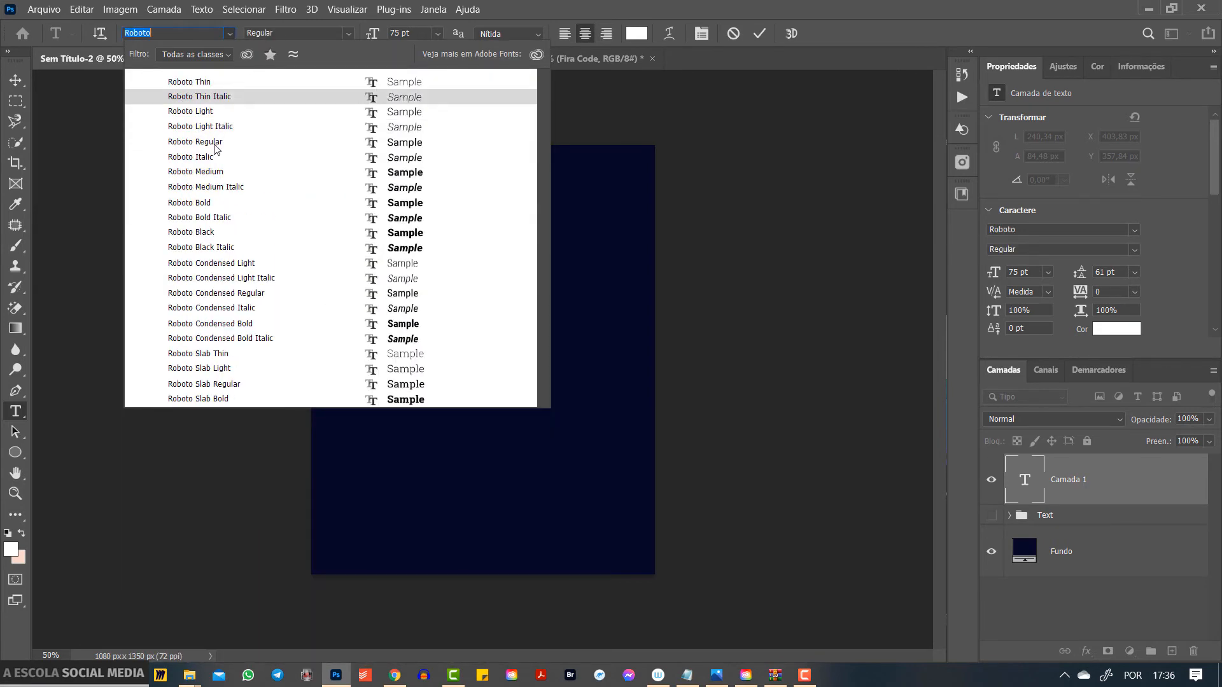
pyautogui.click(213, 140)
pyautogui.click(349, 33)
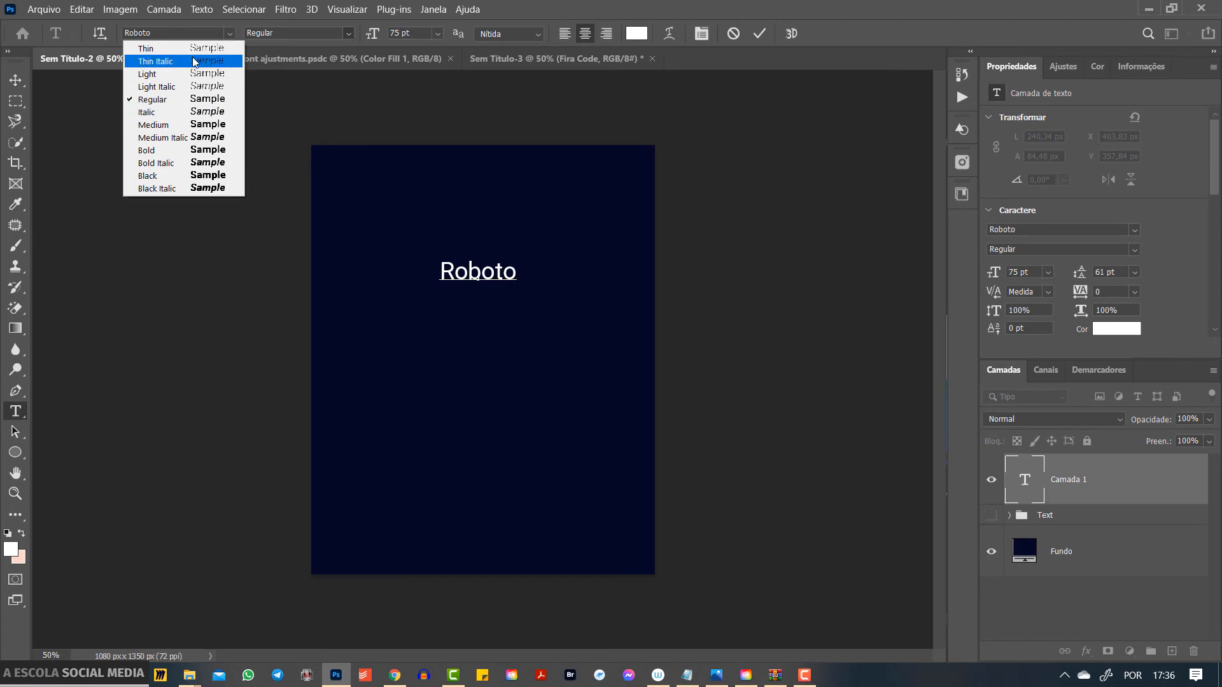
pyautogui.click(258, 37)
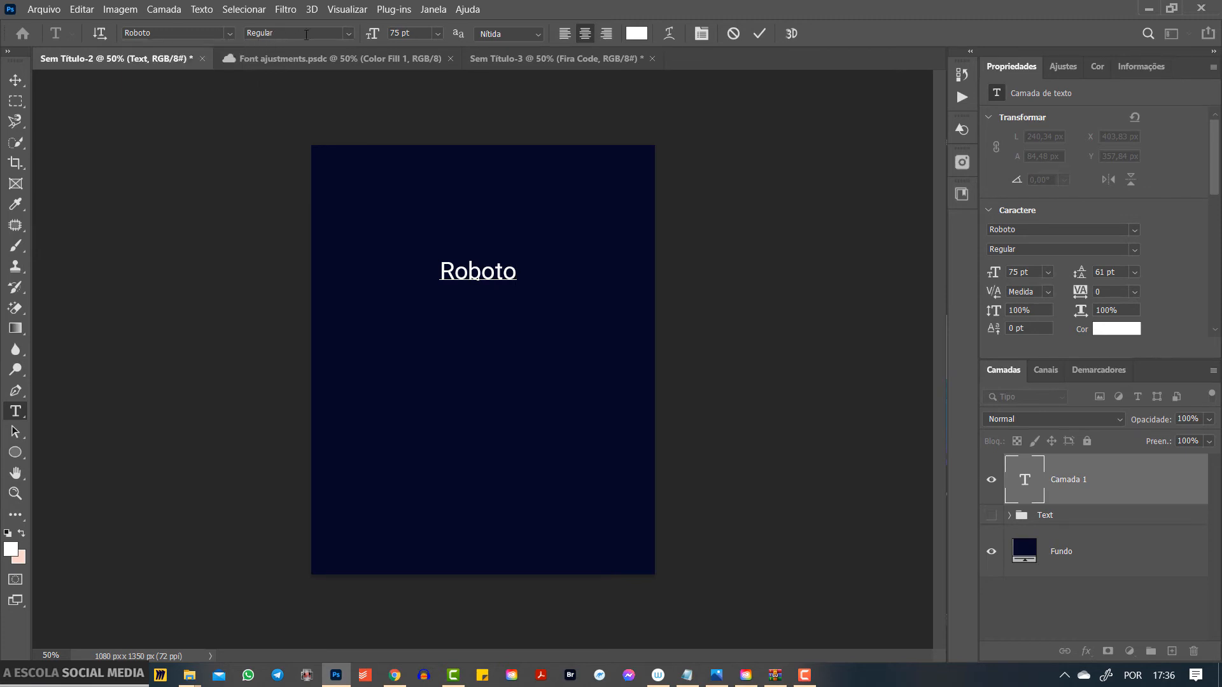
pyautogui.doubleClick(399, 34)
pyautogui.press('Return')
pyautogui.write('bbbbb')
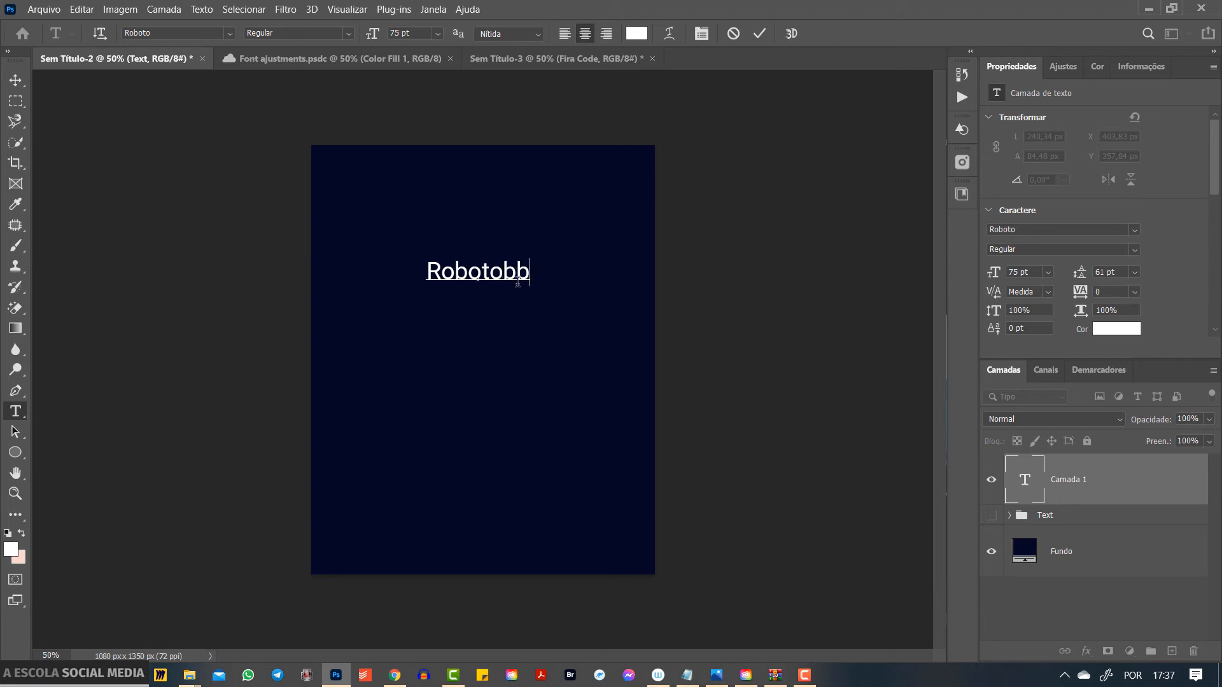
pyautogui.press('BackSpace')
pyautogui.press('BackSpace')
pyautogui.press('BackSpace')
pyautogui.press('BackSpace')
pyautogui.press('BackSpace')
pyautogui.press('BackSpace')
pyautogui.press('BackSpace')
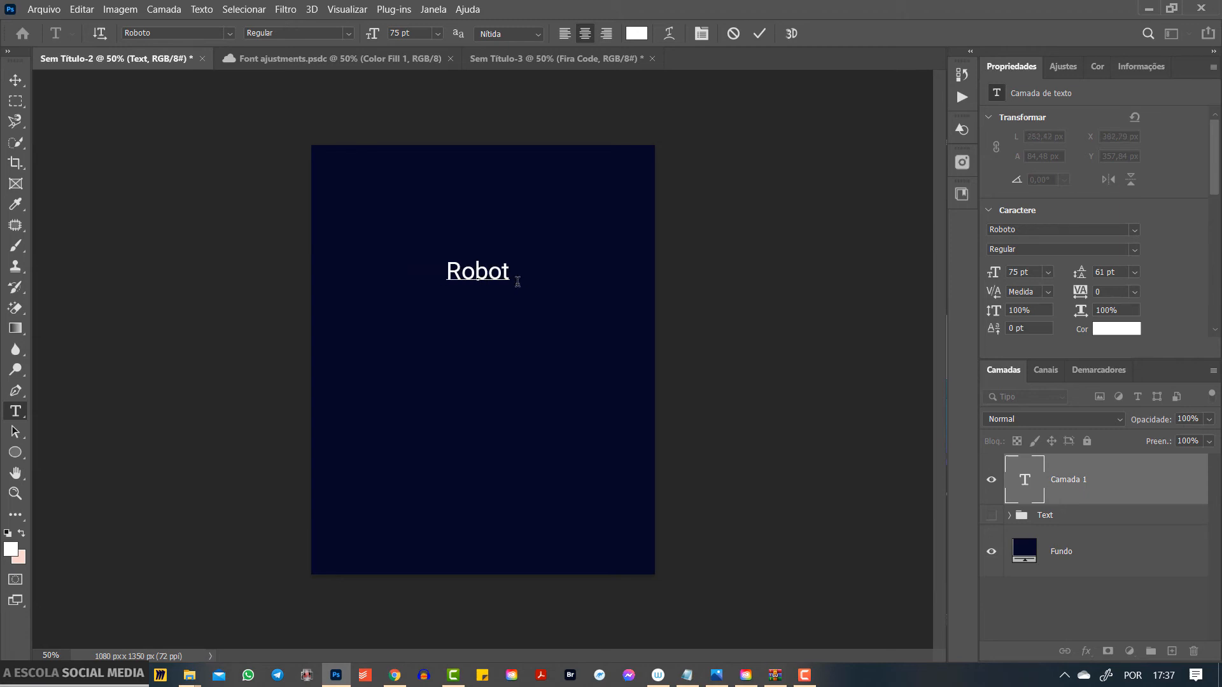
pyautogui.write('to')
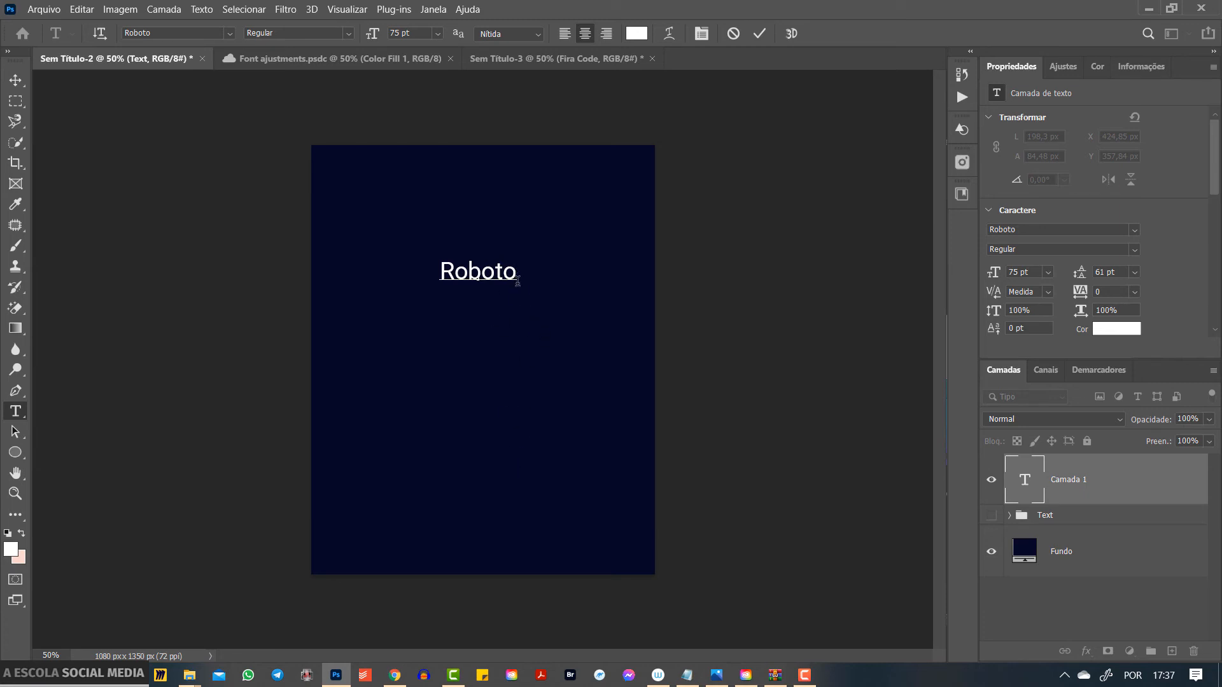
# - Commit the "Roboto" text edit and set the layer's font size to 120 pt
pyautogui.hotkey('ctrl', 'Return')
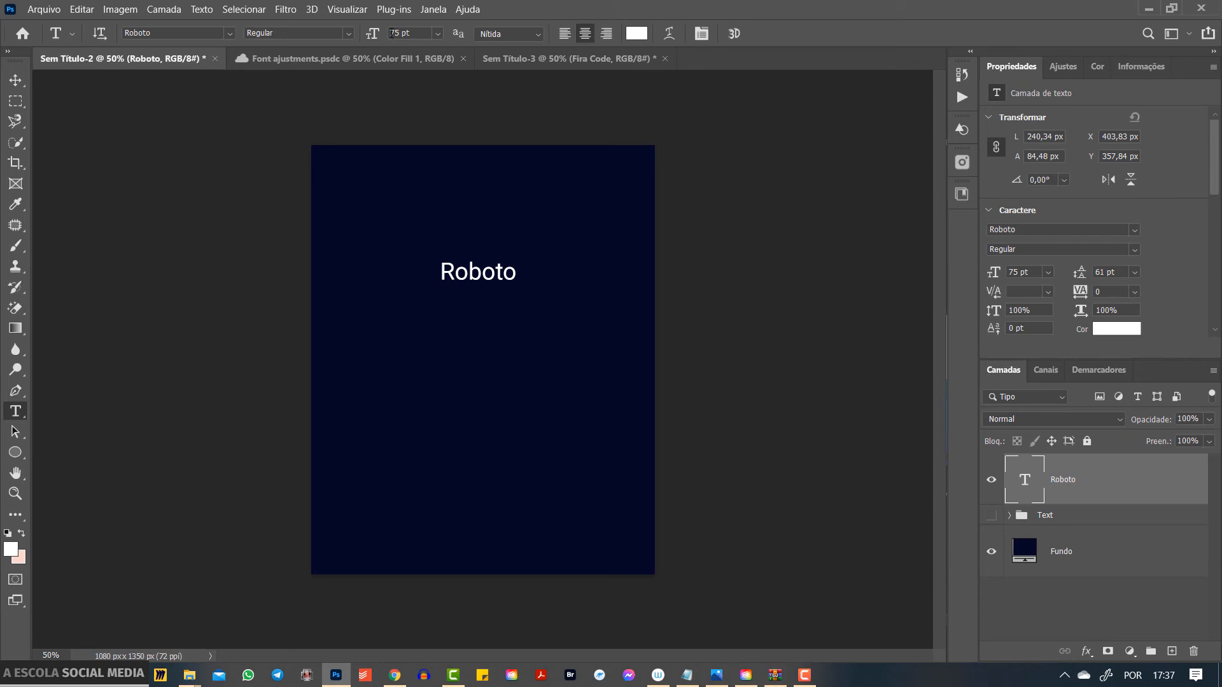
pyautogui.doubleClick(394, 33)
pyautogui.write('120')
pyautogui.press('Return')
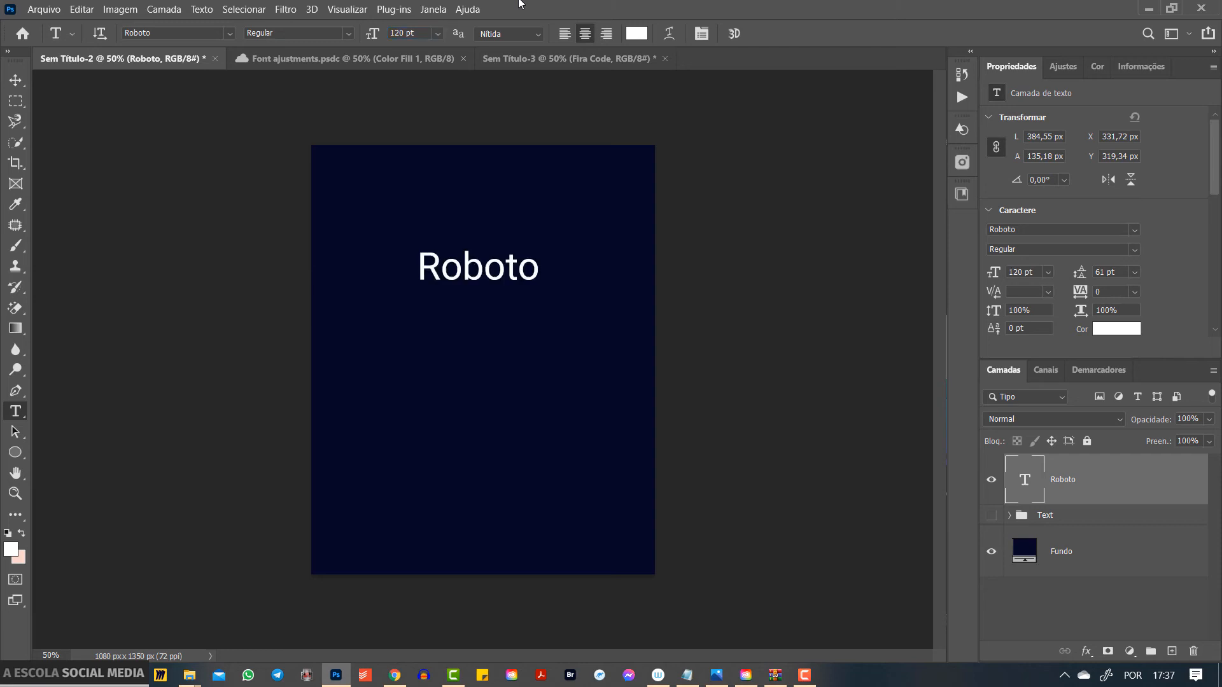
# - Shrink the "Roboto" text to 20 pt and restore its font size to 120 pt
pyautogui.moveTo(405, 33); pyautogui.dragTo(391, 33)
pyautogui.write('20')
pyautogui.press('Return')
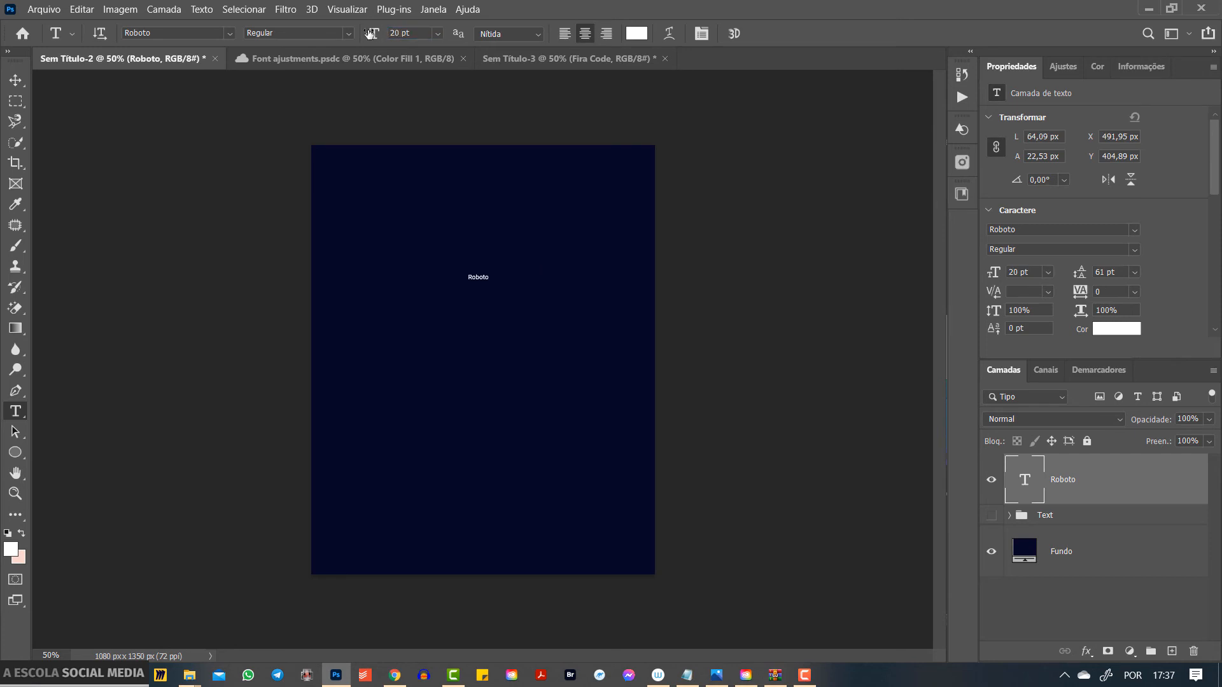
pyautogui.moveTo(402, 32); pyautogui.dragTo(389, 33)
pyautogui.write('120')
pyautogui.press('Return')
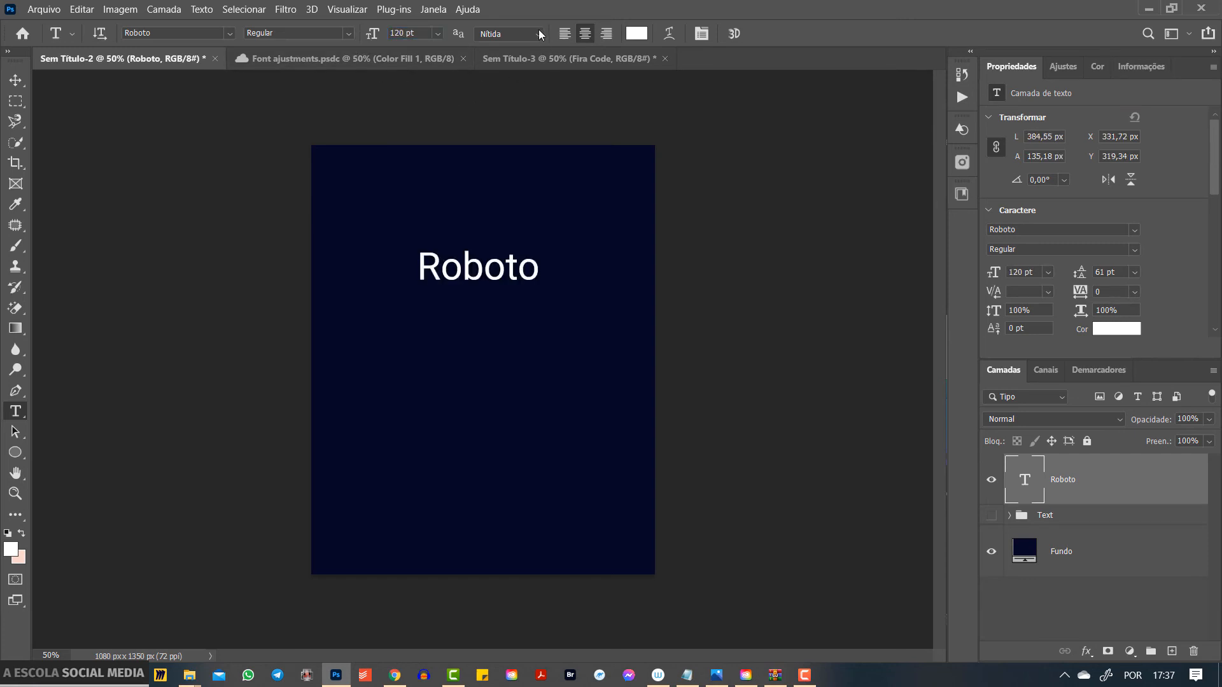
# - Set the anti-aliasing method of the "Roboto" text to Bem definida
pyautogui.click(541, 31)
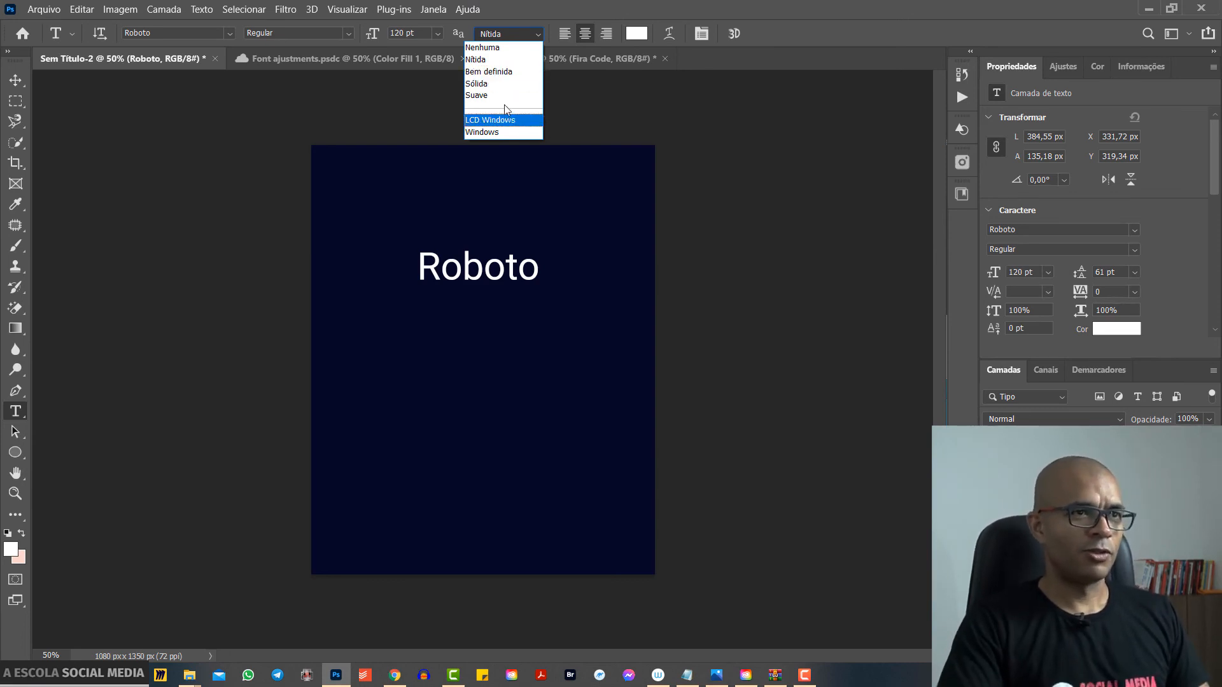
pyautogui.click(496, 72)
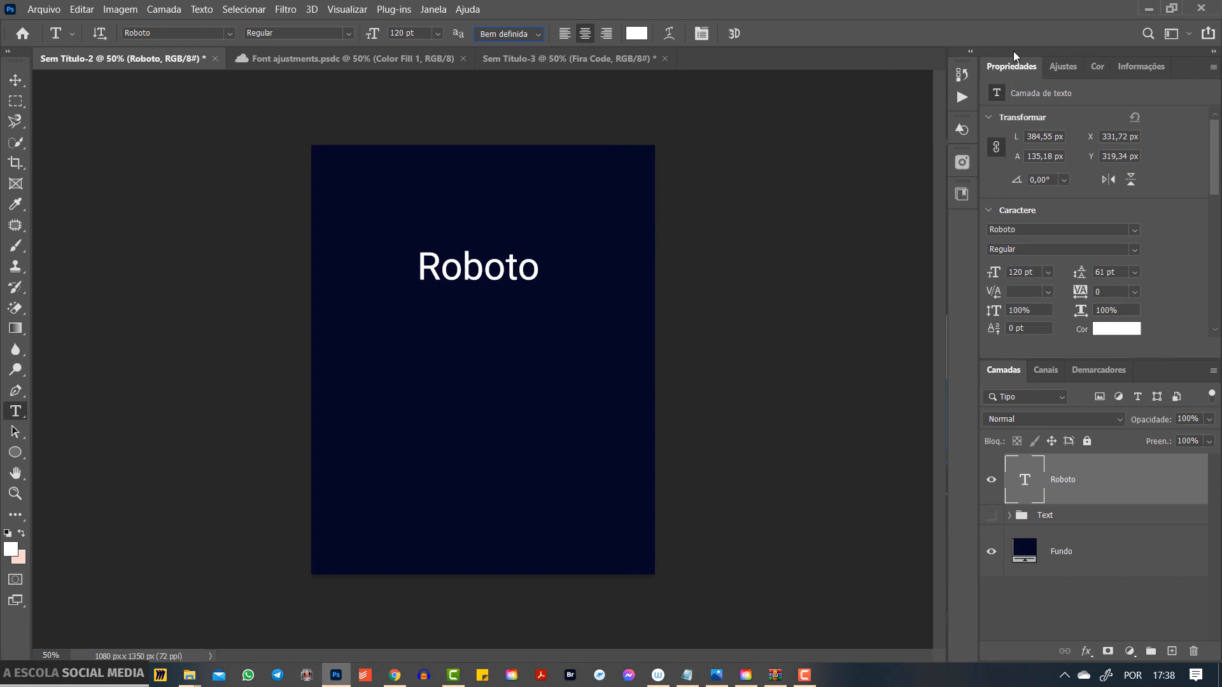
pyautogui.click(432, 10)
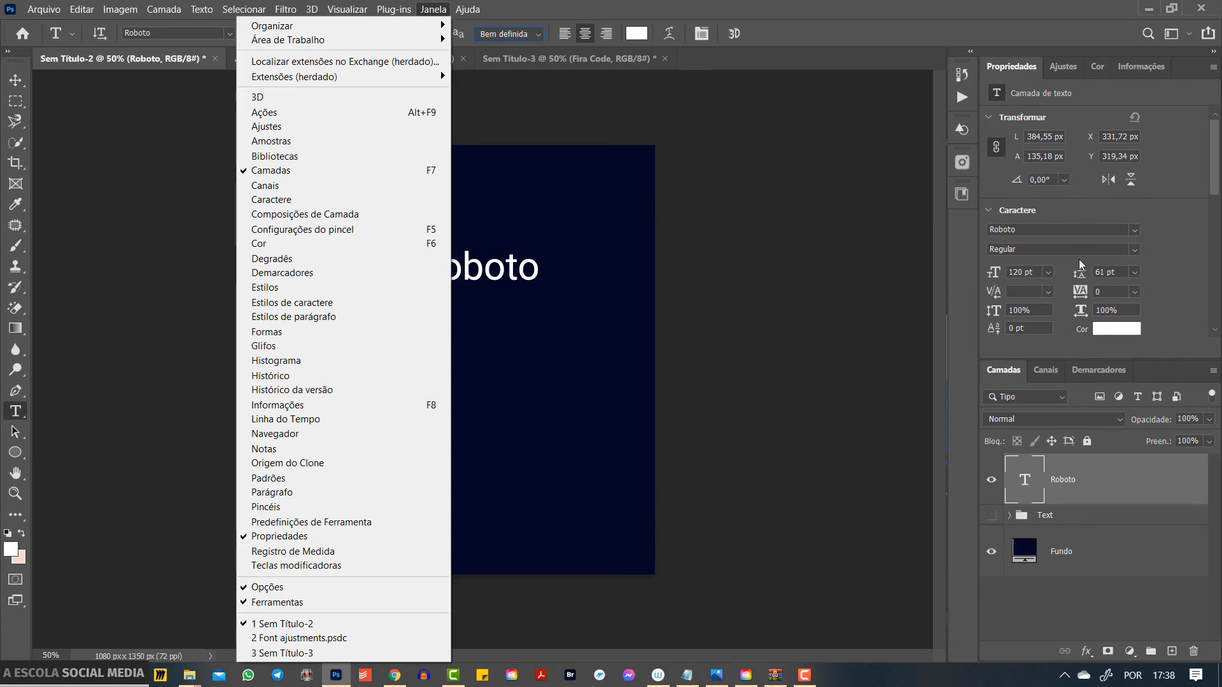
pyautogui.click(1112, 483)
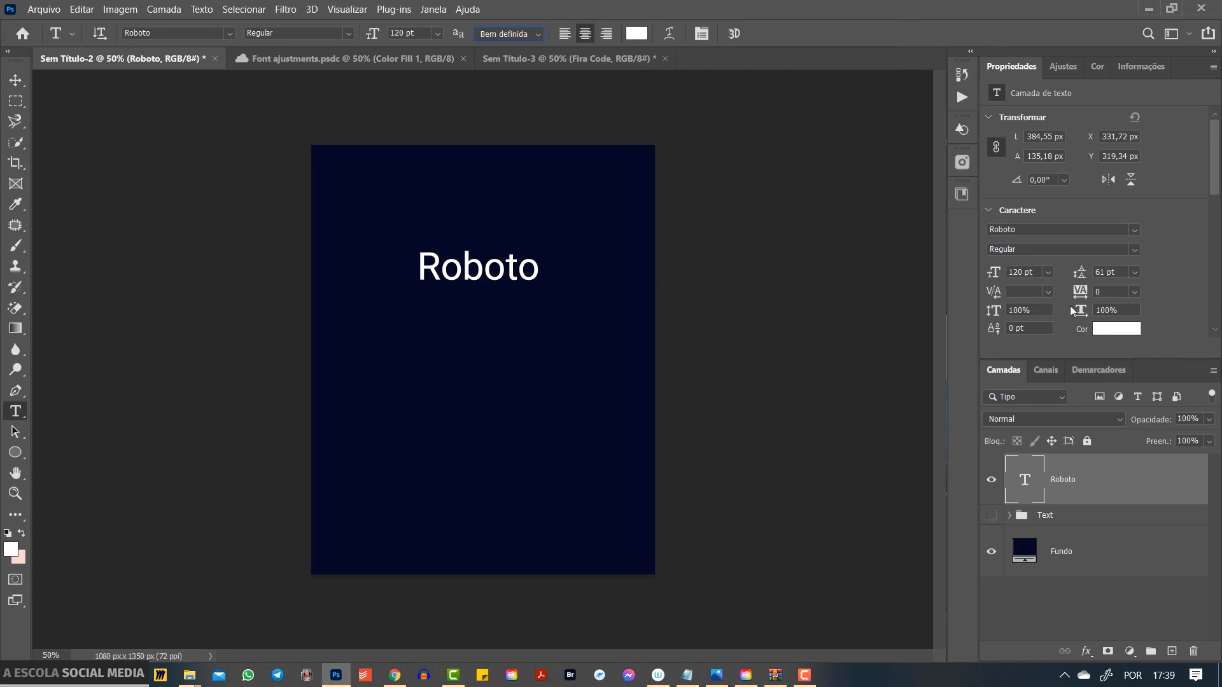
# - Adjust the font size of the "Roboto" text interactively, enlarging it to 164 pt and ending at 130 pt
pyautogui.scroll(-1, 1055, 239)
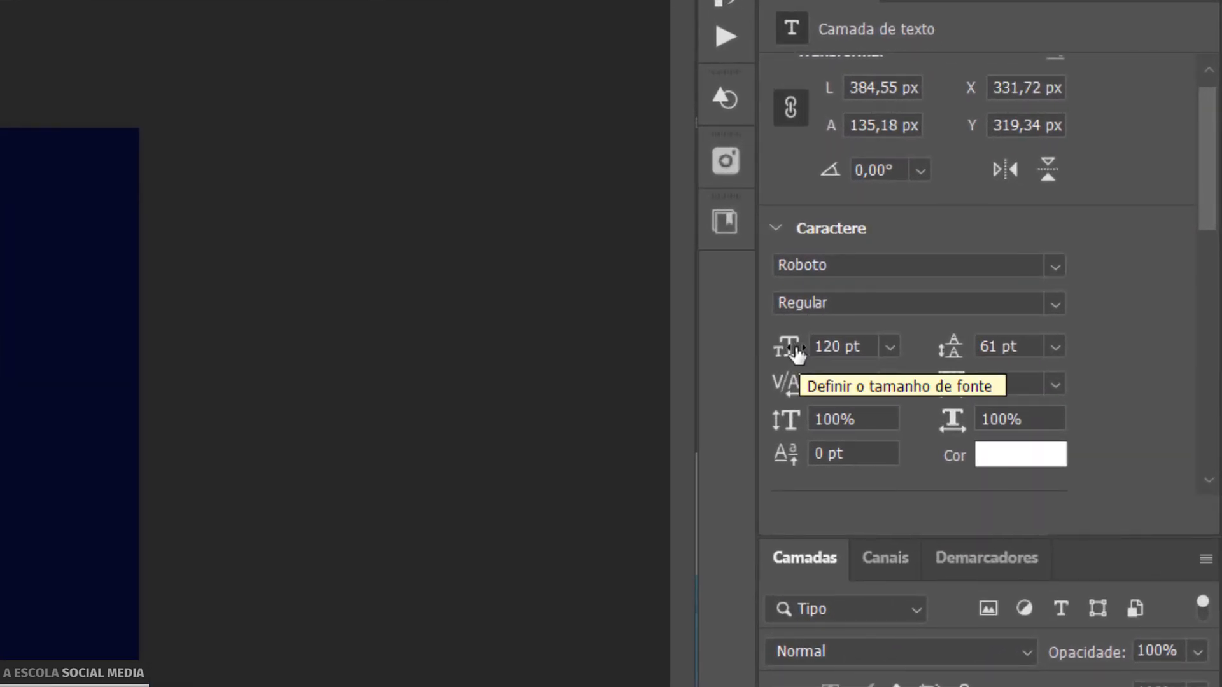
pyautogui.moveTo(797, 354); pyautogui.dragTo(859, 354)
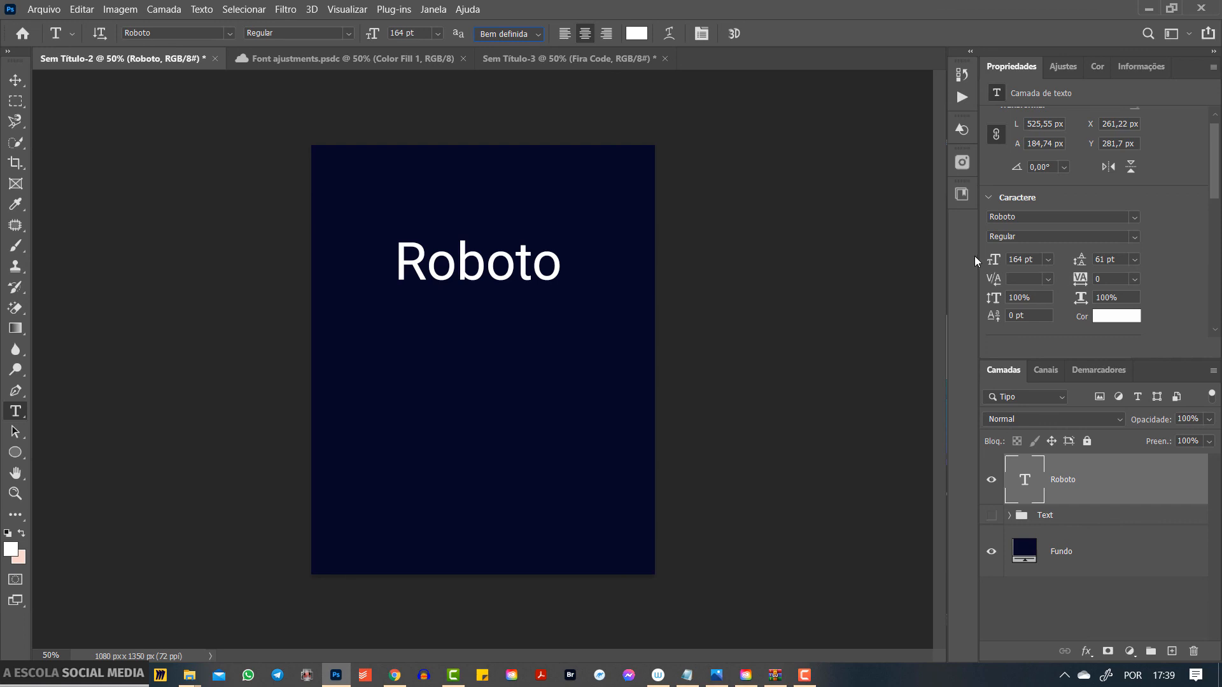
pyautogui.moveTo(994, 261); pyautogui.dragTo(896, 261)
pyautogui.moveTo(992, 261); pyautogui.dragTo(1017, 264)
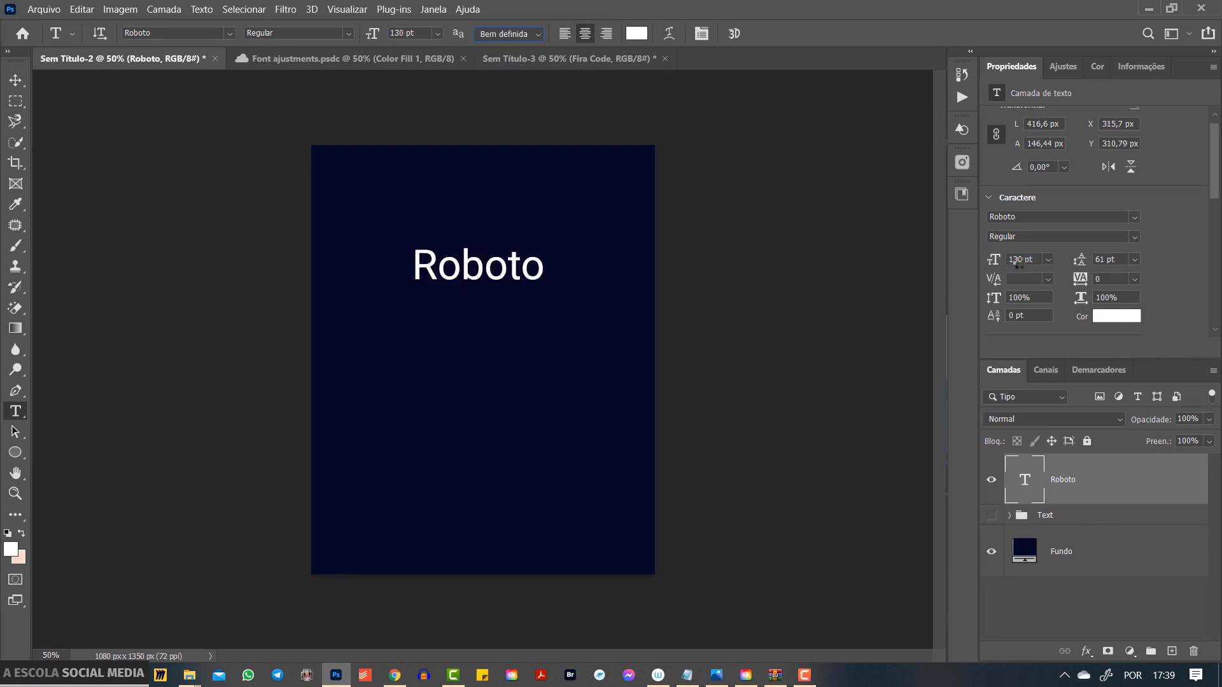